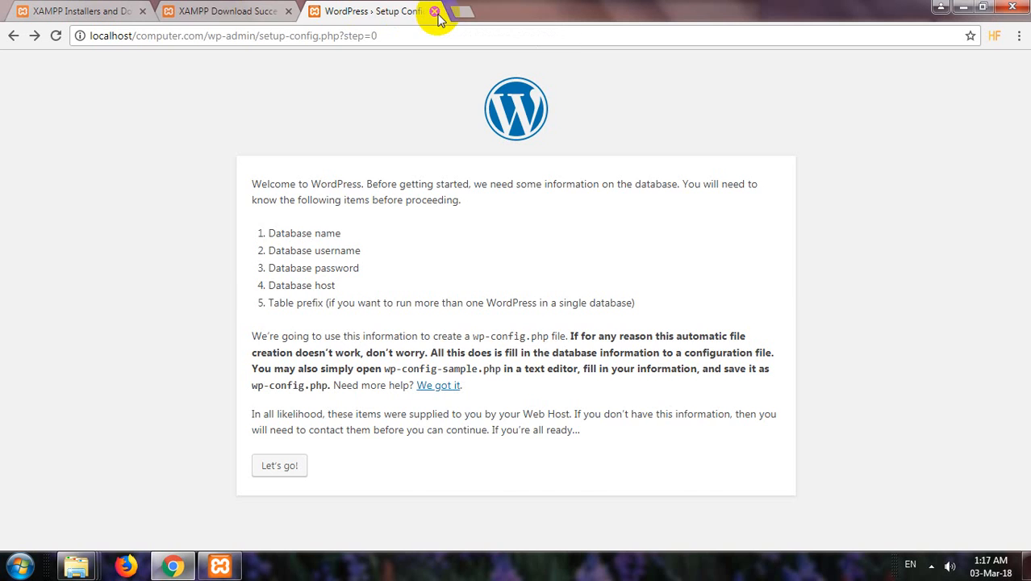
Close the setup tab and load localhost/computer.com in a new tab.
{"action": "left_click", "coordinate": [434, 11]}
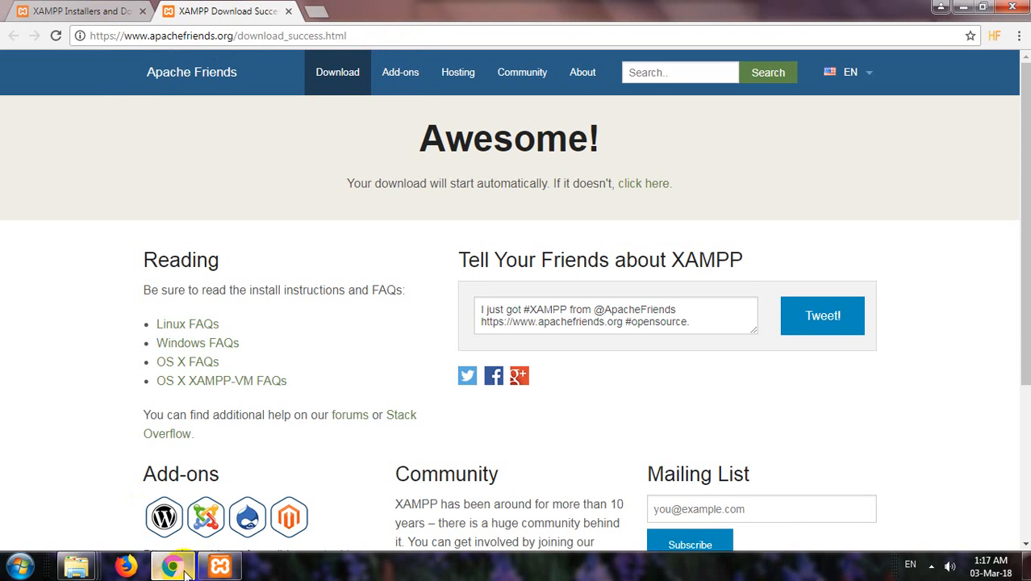
{"action": "left_click", "coordinate": [317, 11]}
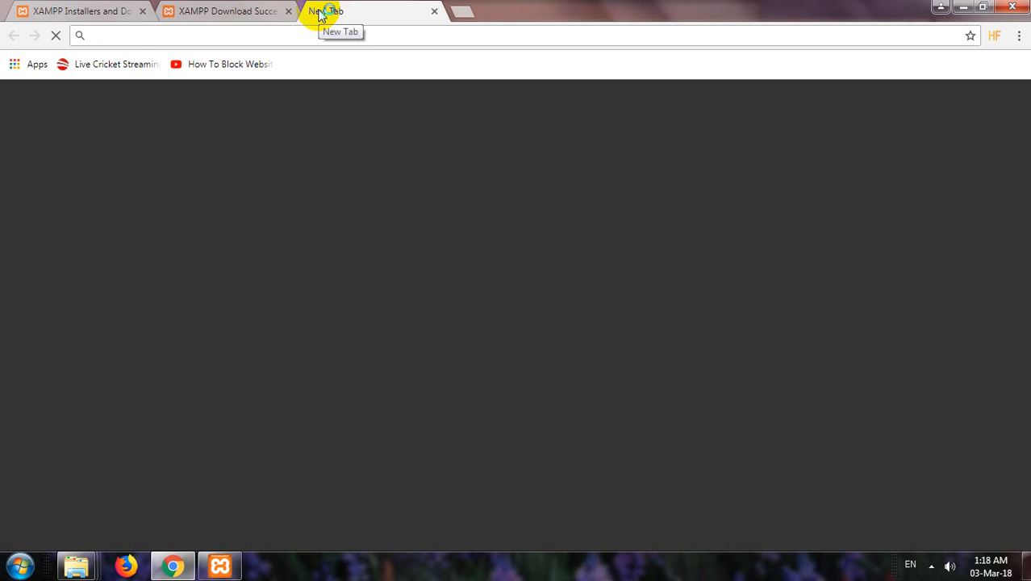
{"action": "type", "text": "localhost/phpmy"}
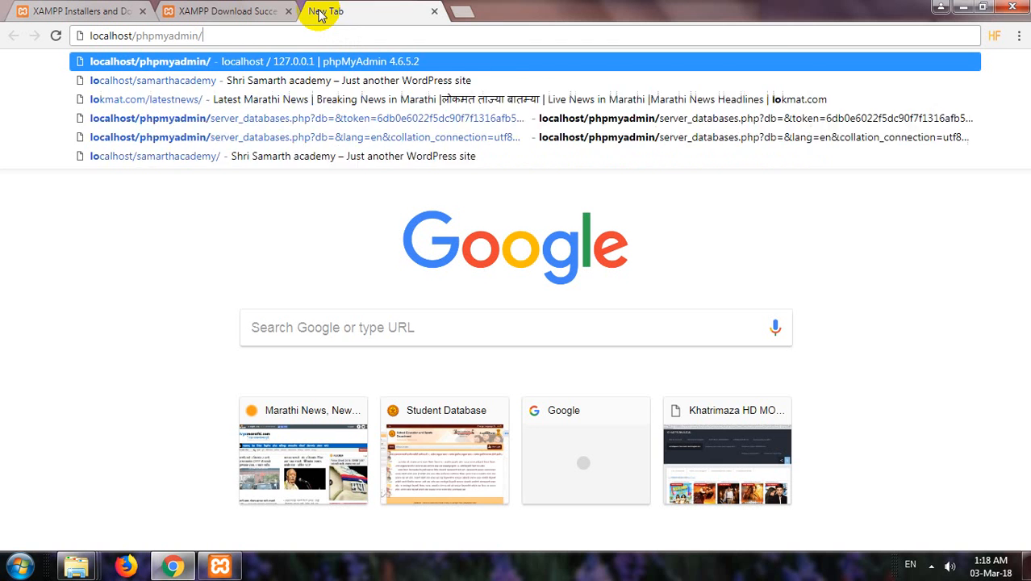
{"action": "key", "text": "BackSpace"}
{"action": "key", "text": "BackSpace"}
{"action": "key", "text": "BackSpace"}
{"action": "key", "text": "BackSpace"}
{"action": "key", "text": "BackSpace"}
{"action": "key", "text": "BackSpace"}
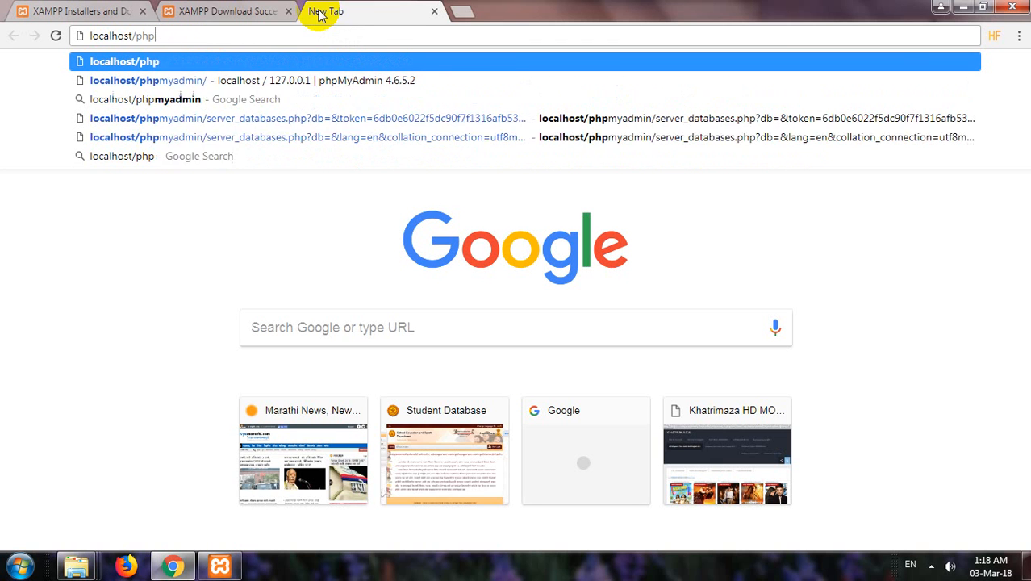
{"action": "type", "text": "co"}
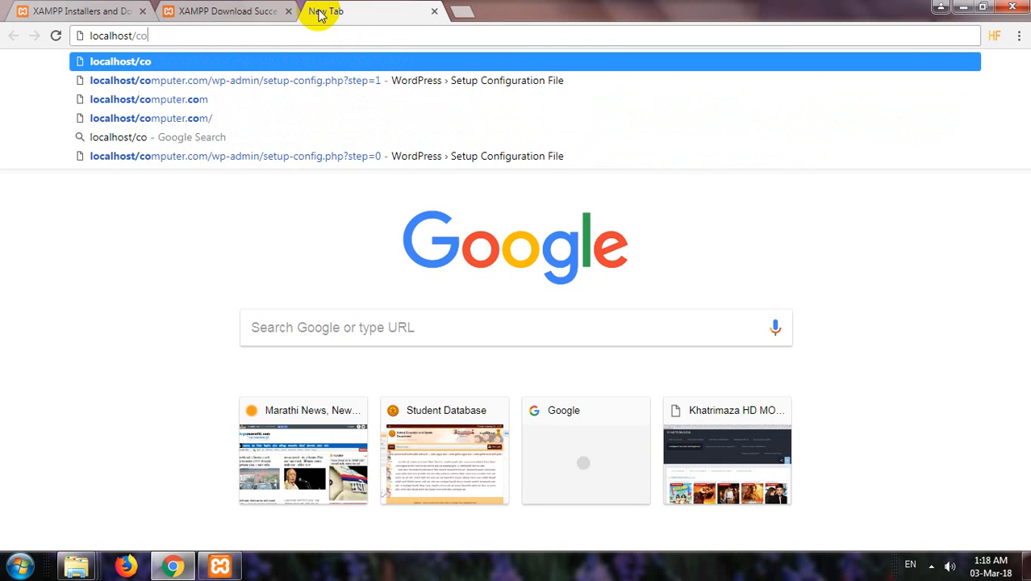
{"action": "type", "text": "mpu"}
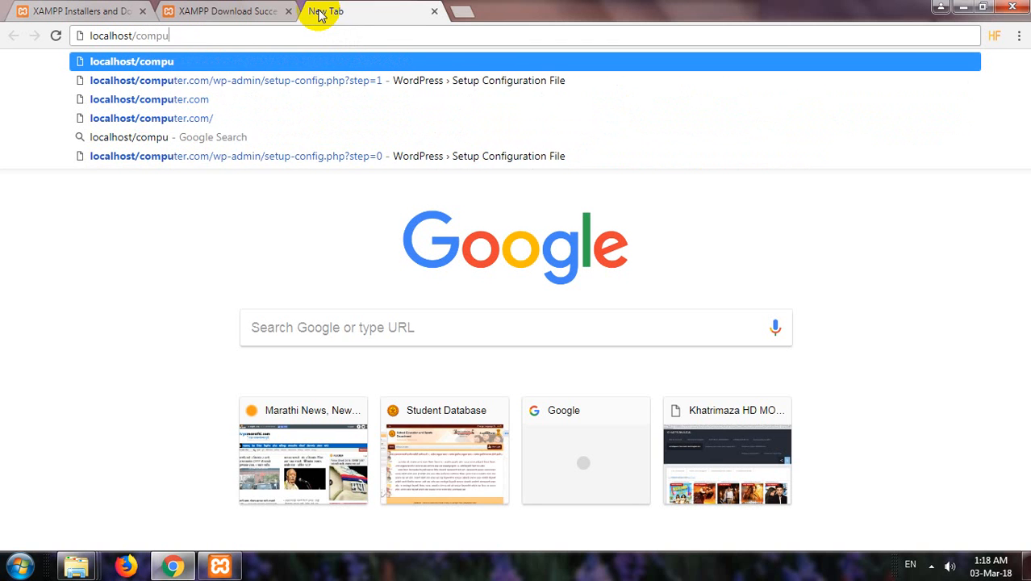
{"action": "type", "text": "ter."}
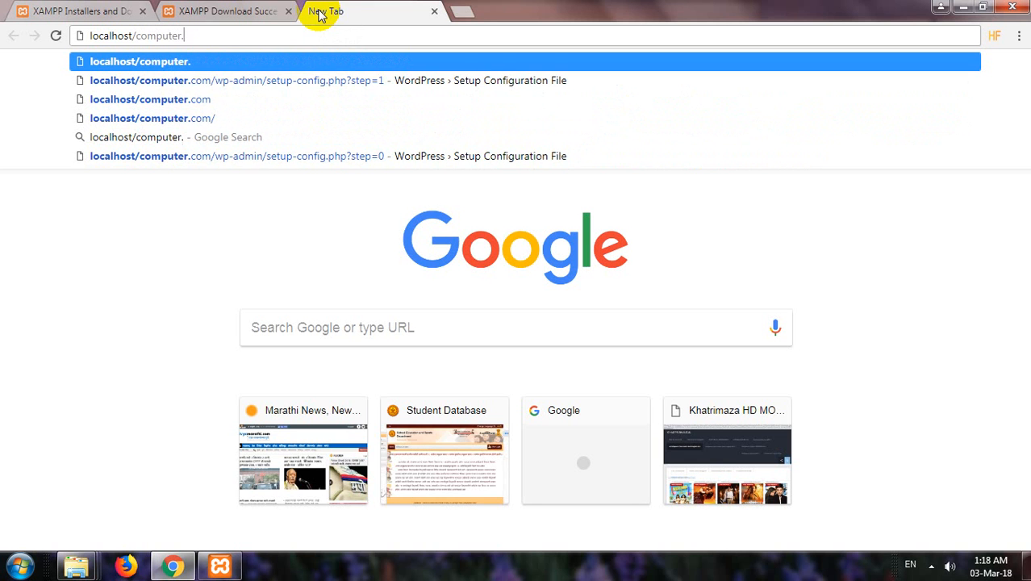
{"action": "type", "text": "com"}
{"action": "key", "text": "Return"}
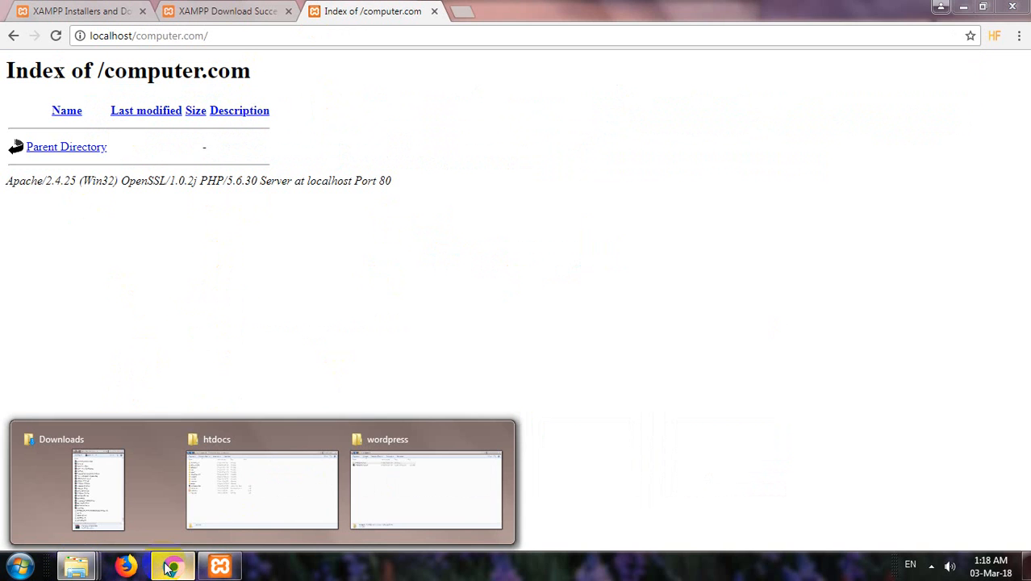
{"action": "left_click", "coordinate": [467, 13]}
Search the web for 'wordpress' and browse the WordPress.com result.
{"action": "type", "text": "wordpress"}
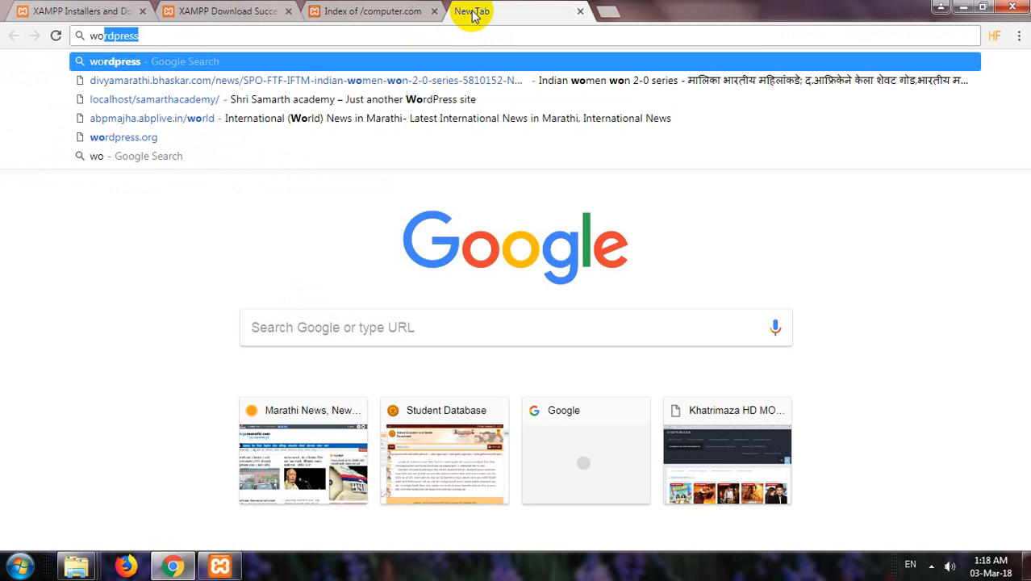
{"action": "key", "text": "Return"}
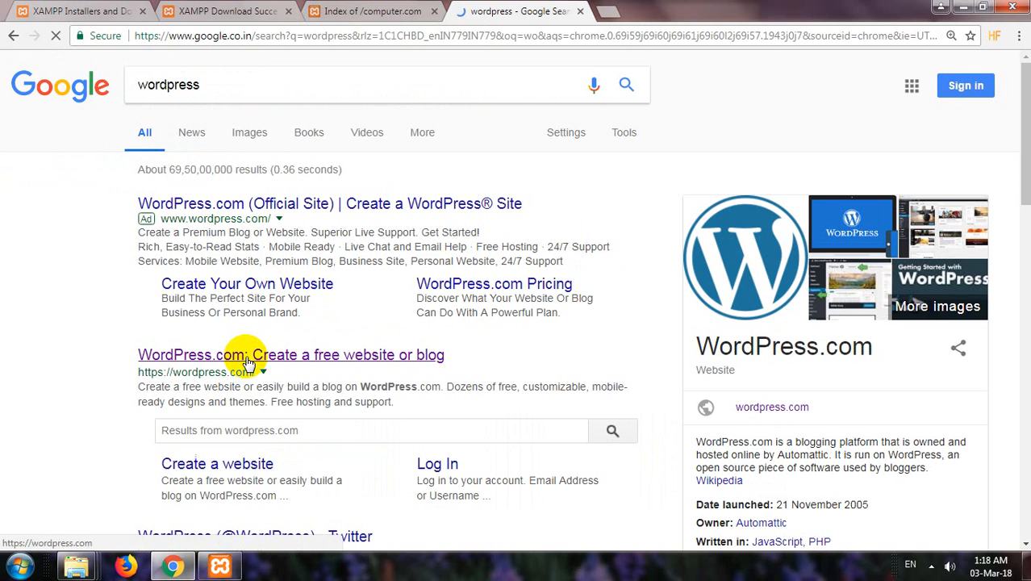
{"action": "left_click", "coordinate": [248, 361]}
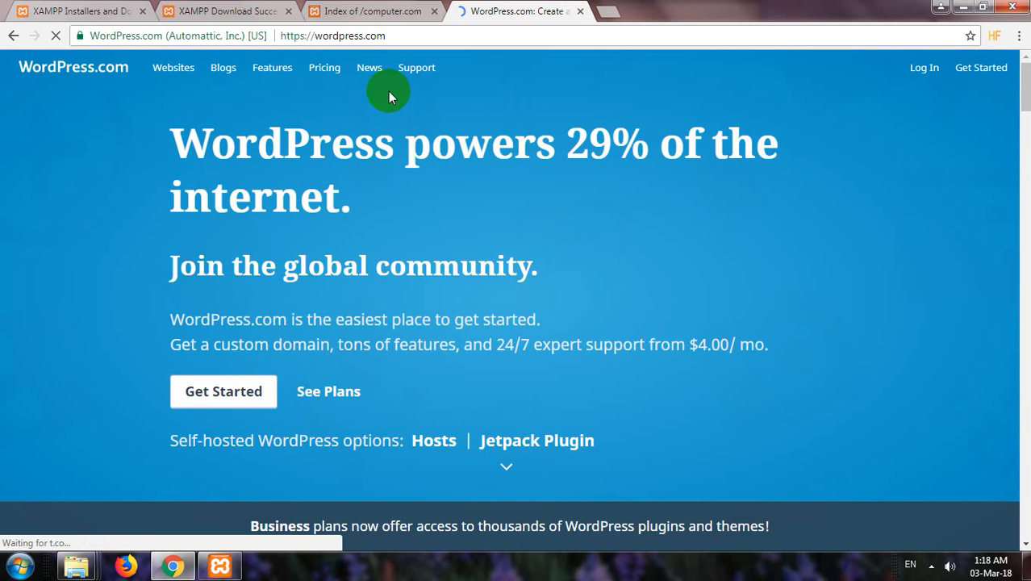
{"action": "scroll", "coordinate": [245, 392], "scroll_direction": "down", "scroll_amount": 3}
{"action": "scroll", "coordinate": [245, 393], "scroll_direction": "down", "scroll_amount": 6}
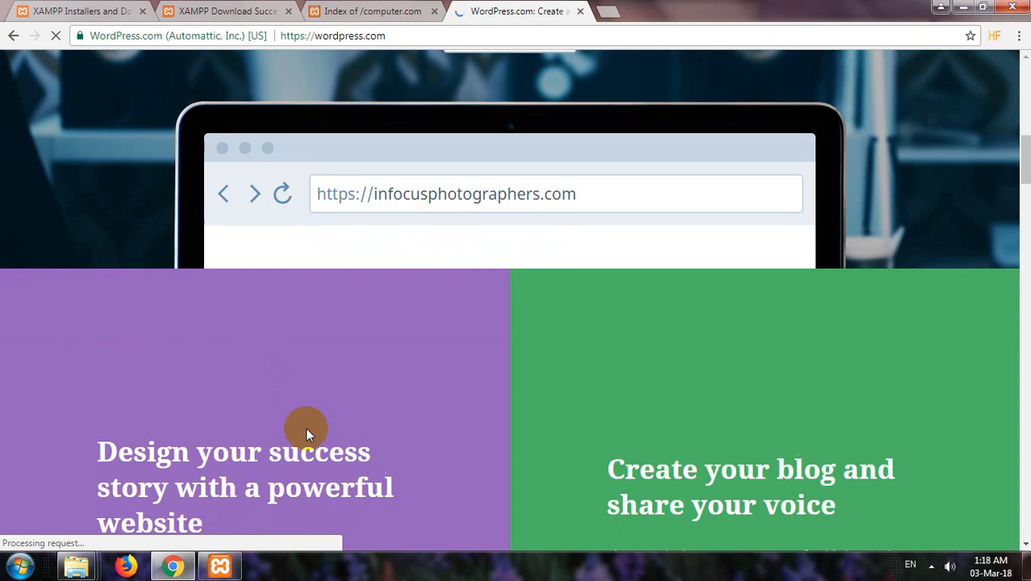
{"action": "scroll", "coordinate": [306, 427], "scroll_direction": "up", "scroll_amount": 3}
{"action": "scroll", "coordinate": [323, 423], "scroll_direction": "up", "scroll_amount": 6}
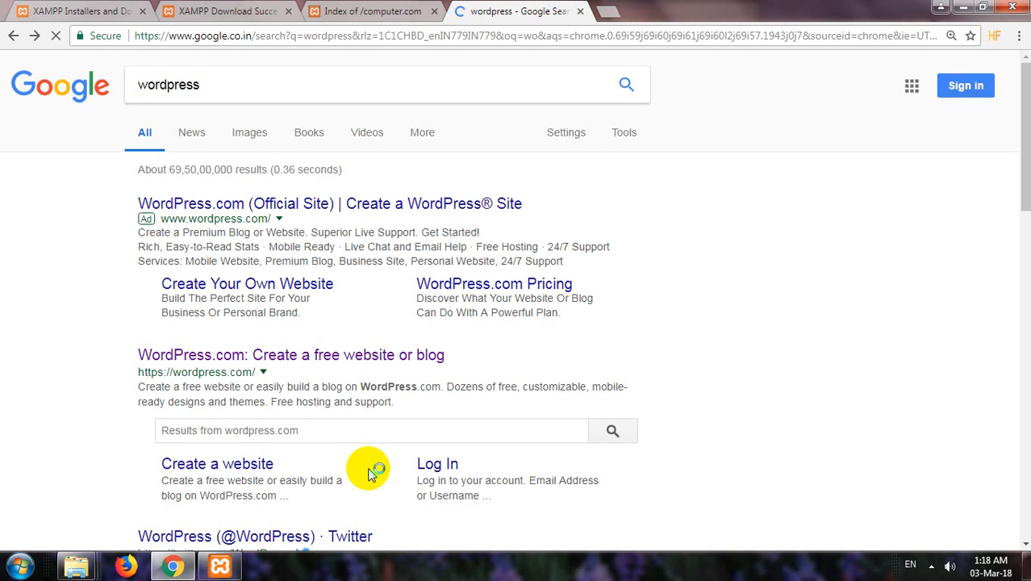
{"action": "scroll", "coordinate": [314, 423], "scroll_direction": "down", "scroll_amount": 4}
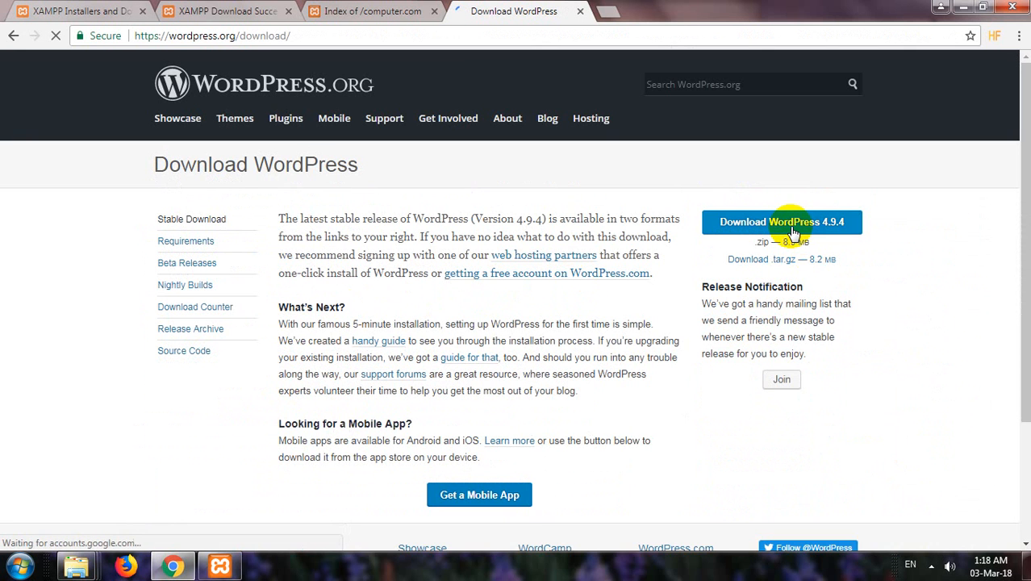
Open wordpress-4.9.4 (1)\wordpress and select all 19 WordPress files for copying.
{"action": "mouse_move", "coordinate": [77, 564]}
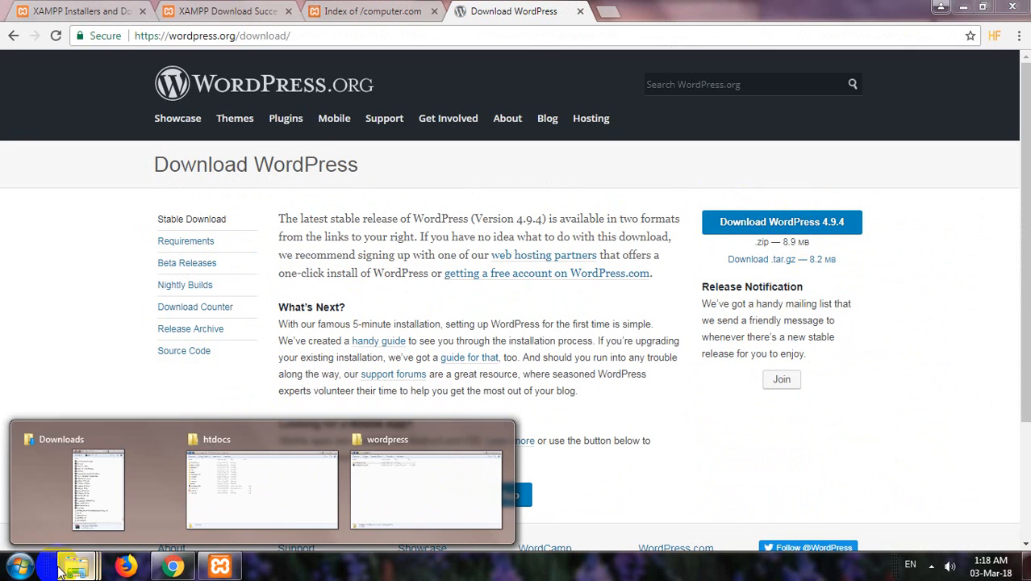
{"action": "left_click", "coordinate": [416, 466]}
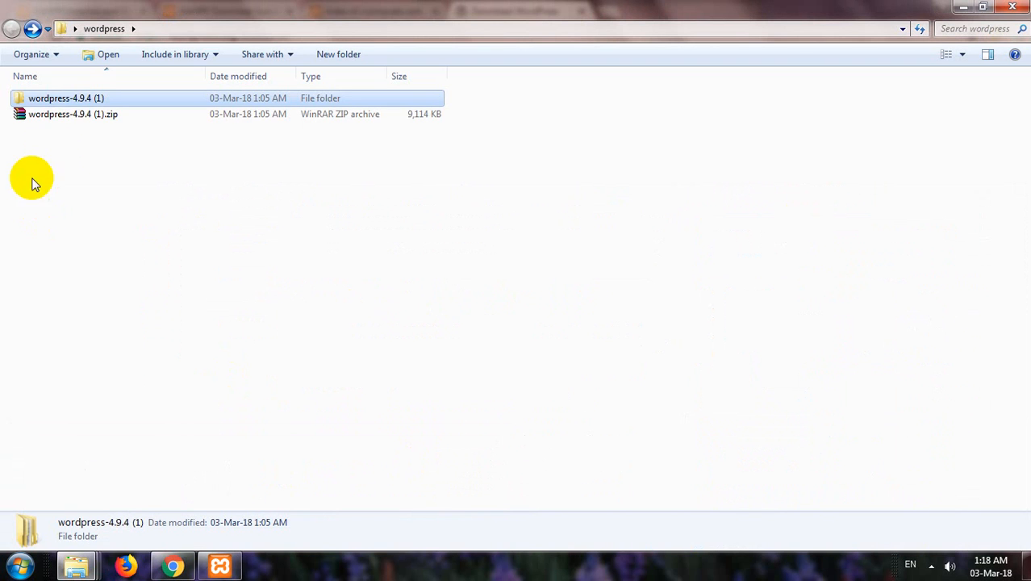
{"action": "double_click", "coordinate": [83, 103]}
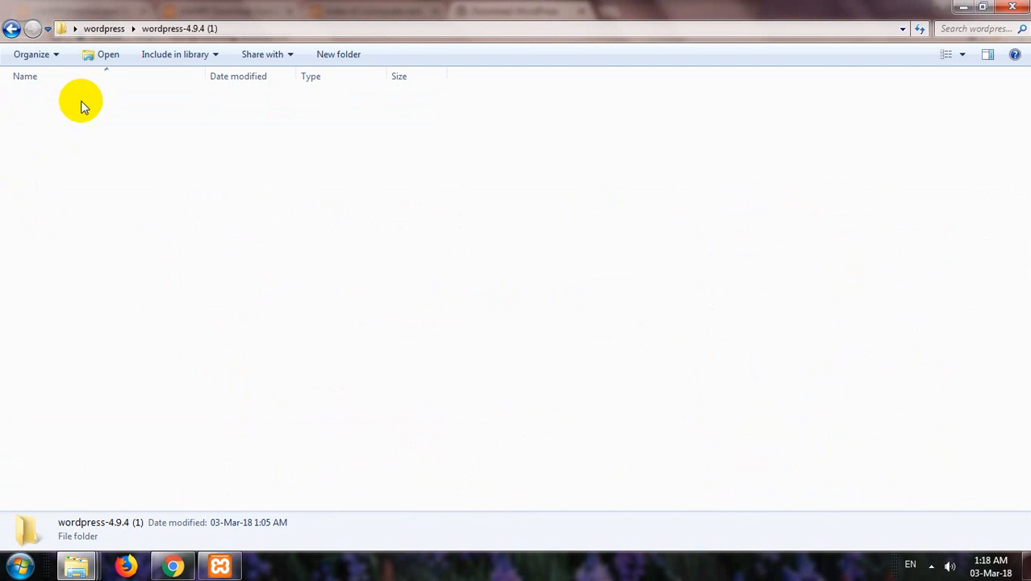
{"action": "double_click", "coordinate": [87, 103]}
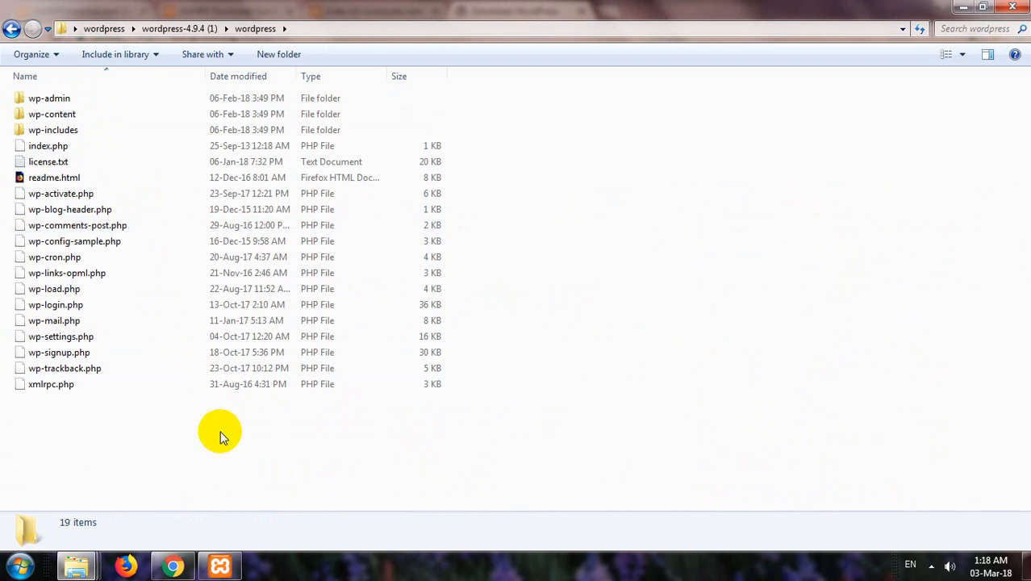
{"action": "left_click_drag", "start_coordinate": [219, 433], "coordinate": [105, 64]}
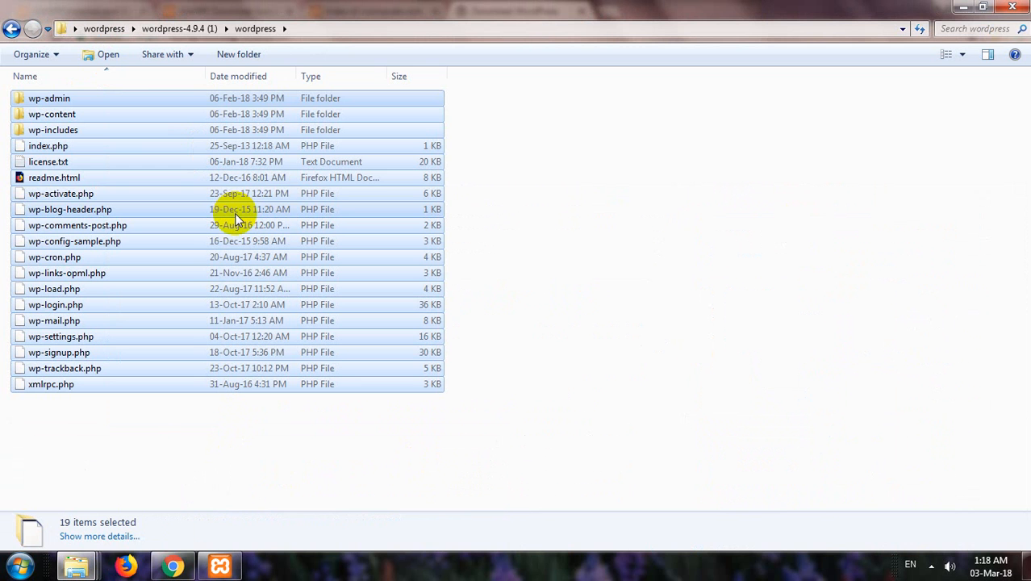
Paste the files into the empty htdocs\computer.com folder.
{"action": "left_click", "coordinate": [84, 571]}
{"action": "left_click", "coordinate": [216, 469]}
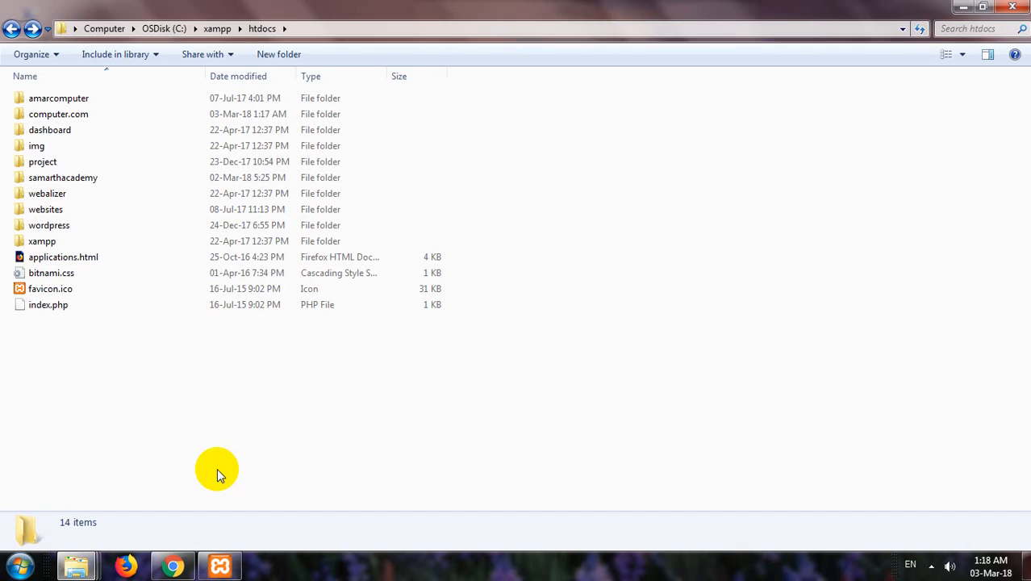
{"action": "double_click", "coordinate": [74, 118]}
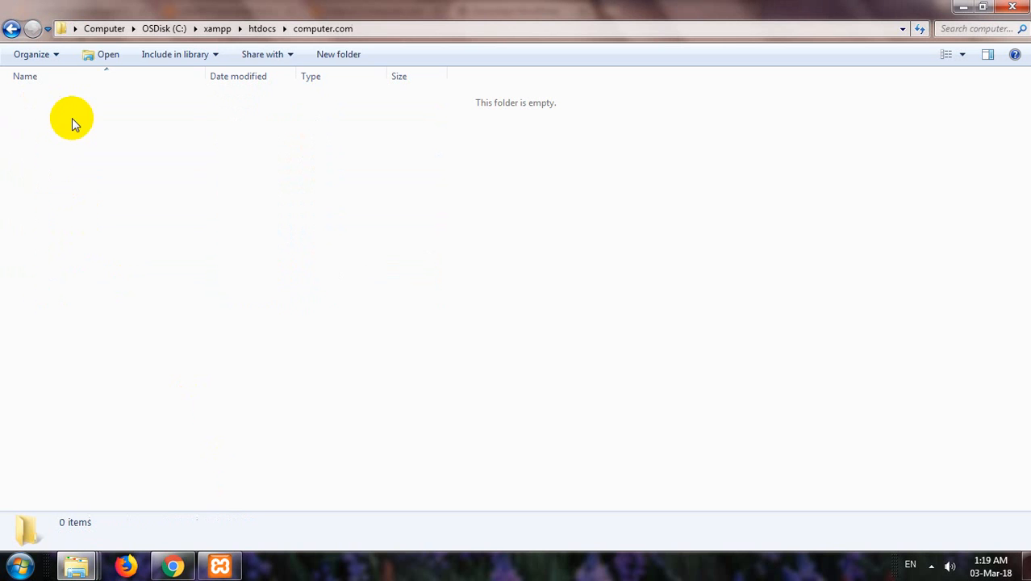
{"action": "right_click", "coordinate": [118, 175]}
{"action": "left_click", "coordinate": [176, 279]}
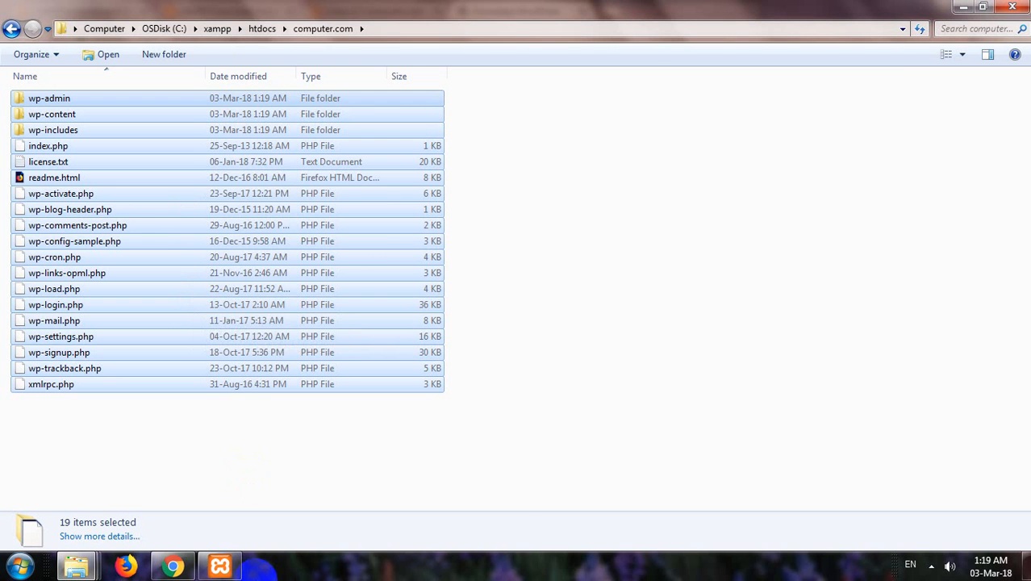
{"action": "left_click", "coordinate": [172, 567]}
Reload localhost/computer.com and proceed in English past the welcome screen to database setup.
{"action": "left_click", "coordinate": [347, 12]}
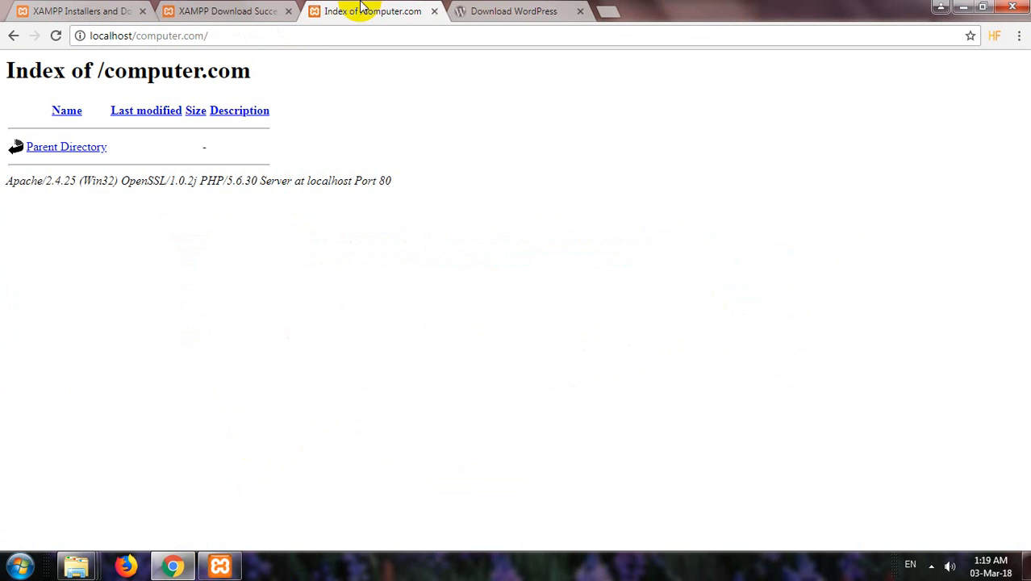
{"action": "left_click", "coordinate": [274, 39]}
{"action": "key", "text": "Return"}
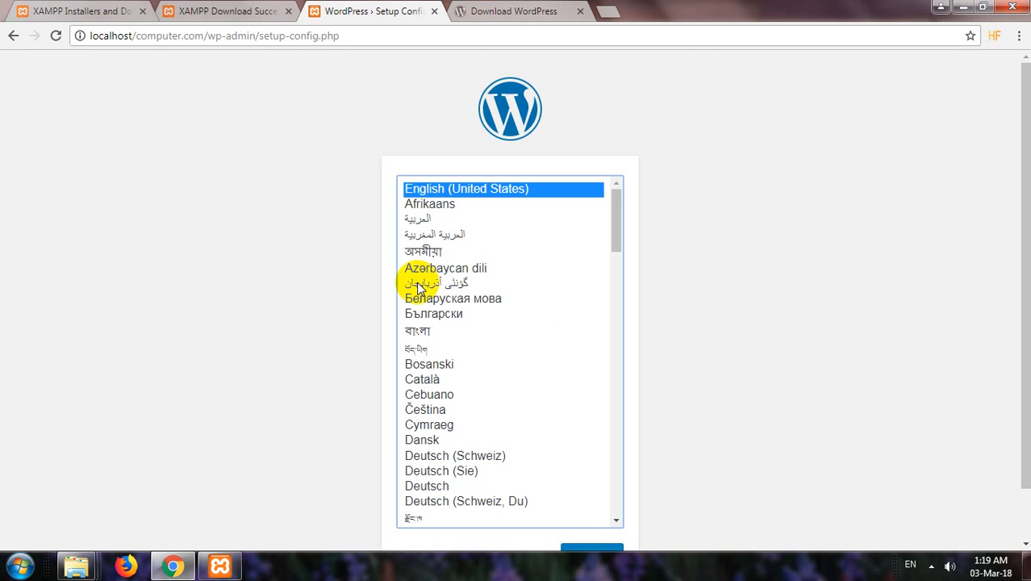
{"action": "scroll", "coordinate": [283, 222], "scroll_direction": "down", "scroll_amount": 1}
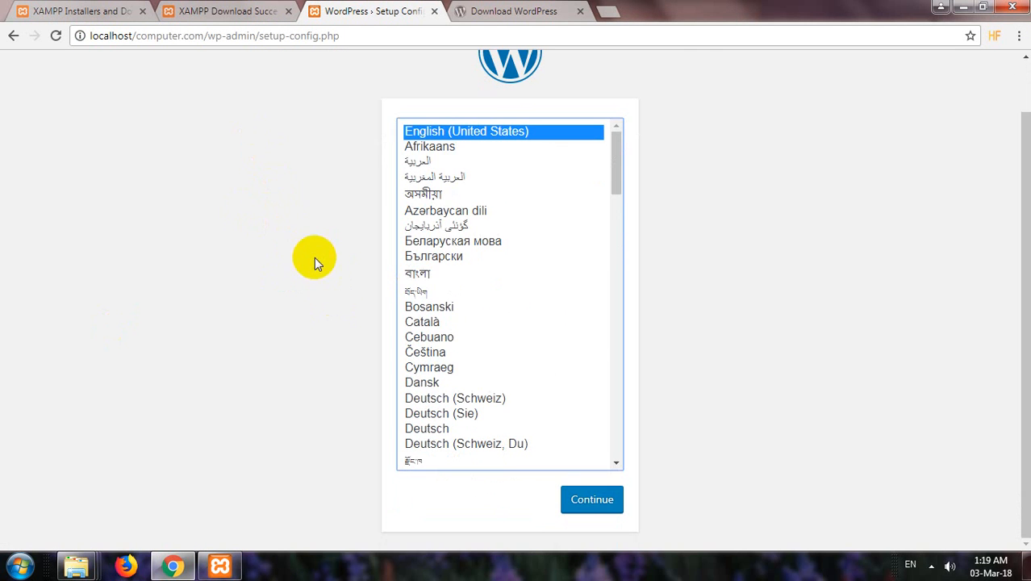
{"action": "left_click", "coordinate": [594, 507]}
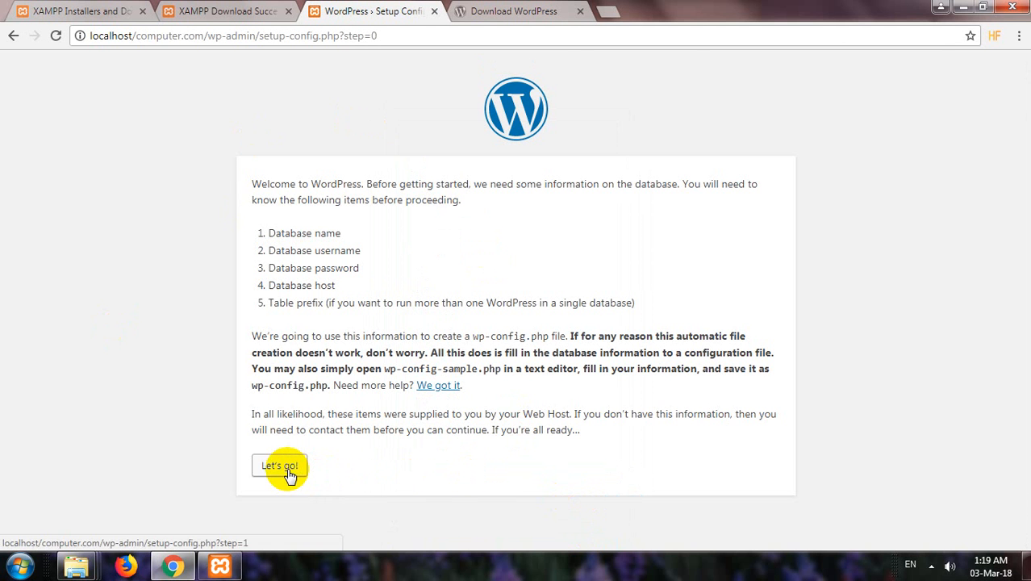
{"action": "left_click", "coordinate": [288, 472]}
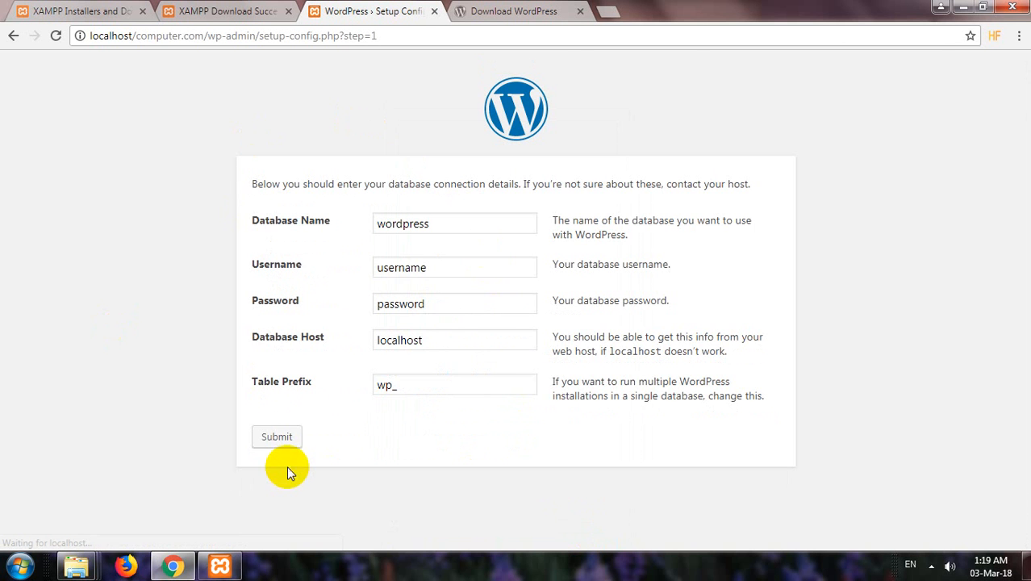
Clear the default 'wordpress' database name and start entering a new one.
{"action": "left_click_drag", "start_coordinate": [478, 224], "coordinate": [339, 218]}
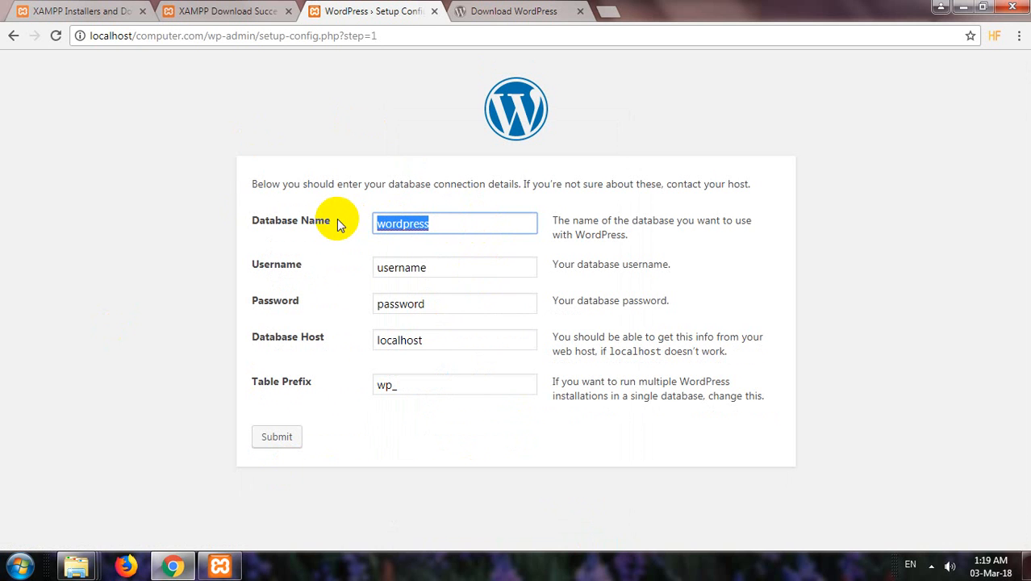
{"action": "key", "text": "BackSpace"}
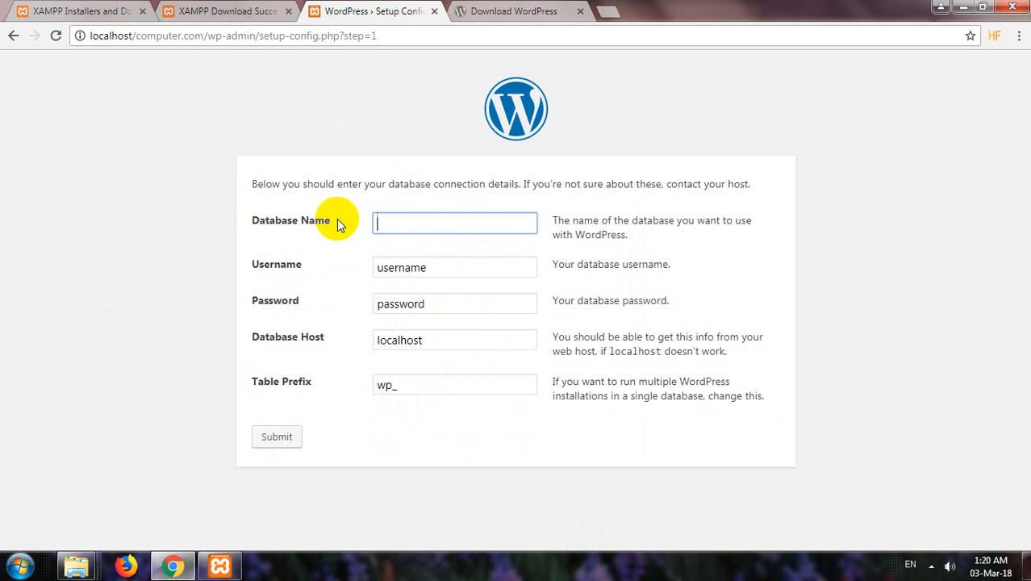
{"action": "type", "text": "com"}
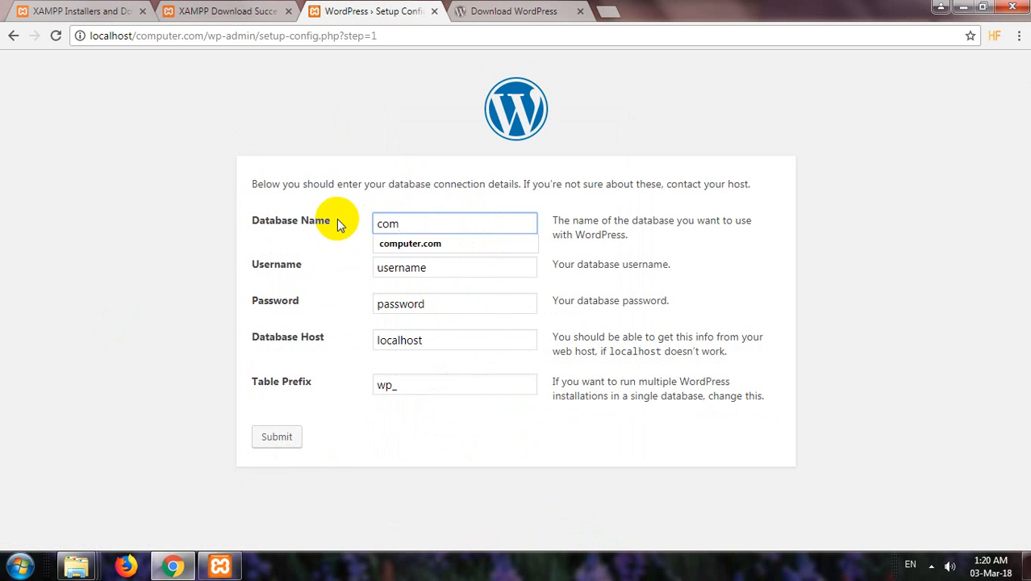
{"action": "left_click", "coordinate": [76, 566]}
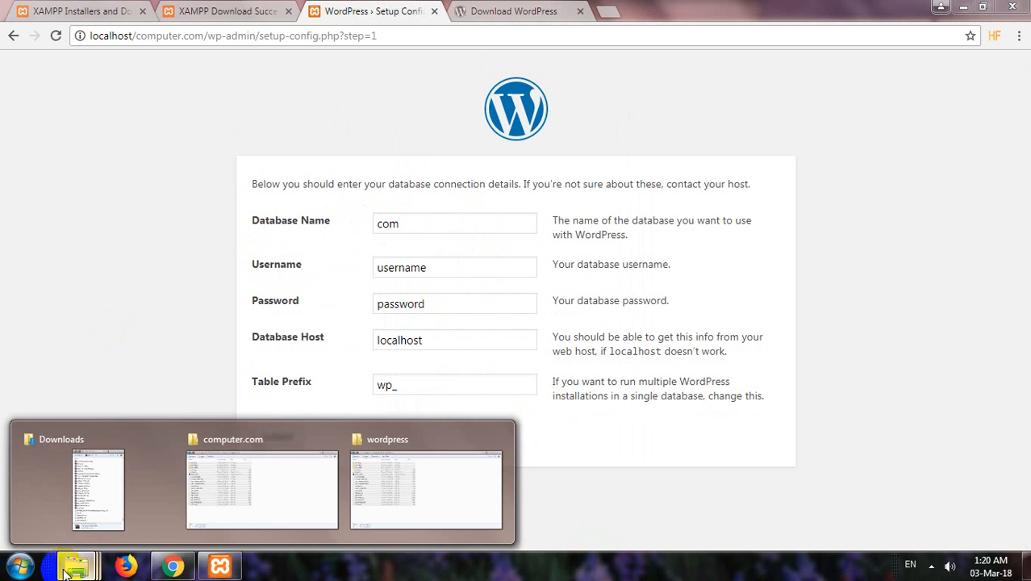
Copy the computer.com folder name from the htdocs folder in Explorer.
{"action": "left_click", "coordinate": [241, 453]}
{"action": "left_click_drag", "start_coordinate": [296, 127], "coordinate": [266, 37]}
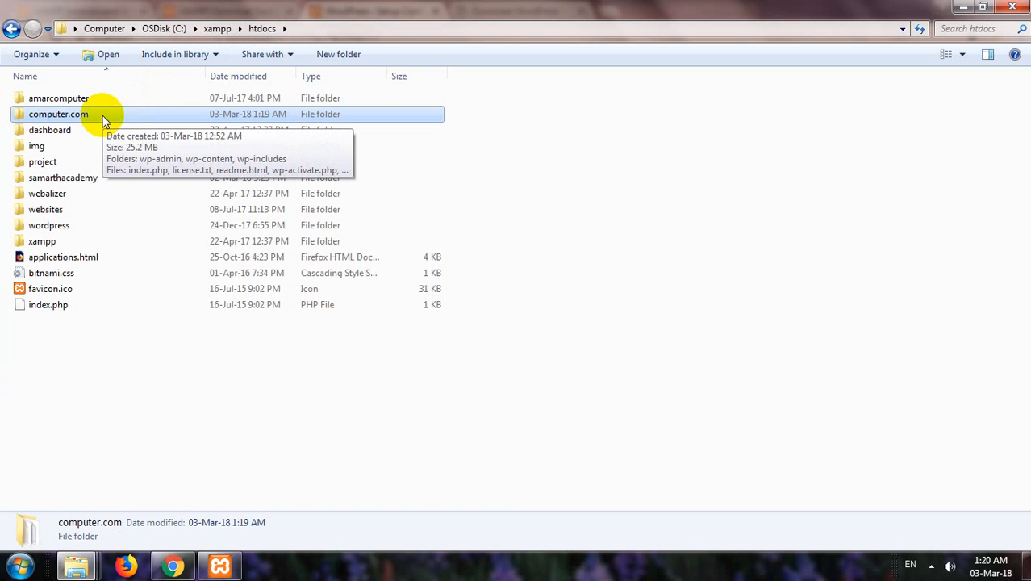
{"action": "key", "text": "F2"}
{"action": "key", "text": "ctrl+c"}
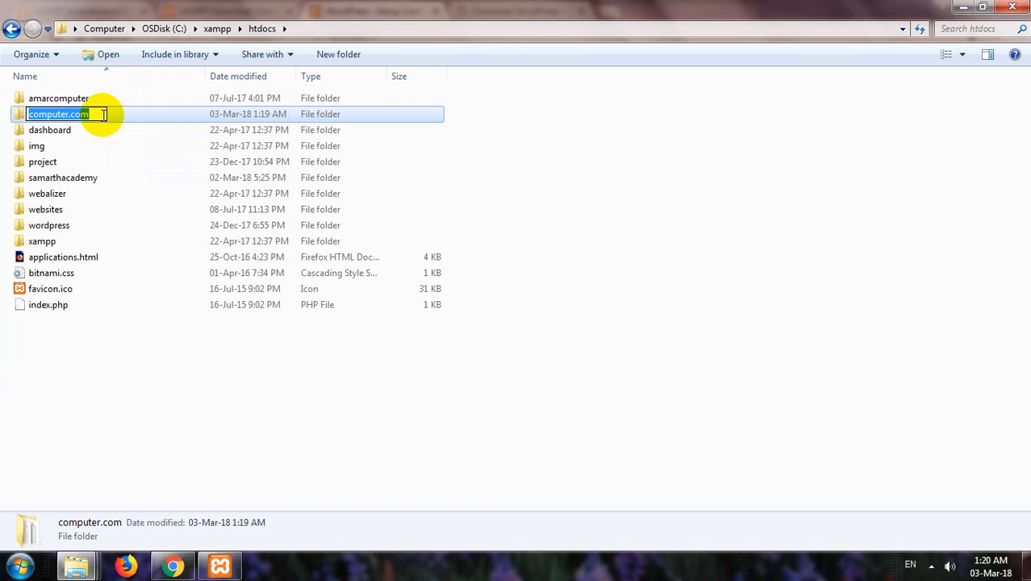
{"action": "left_click", "coordinate": [422, 367]}
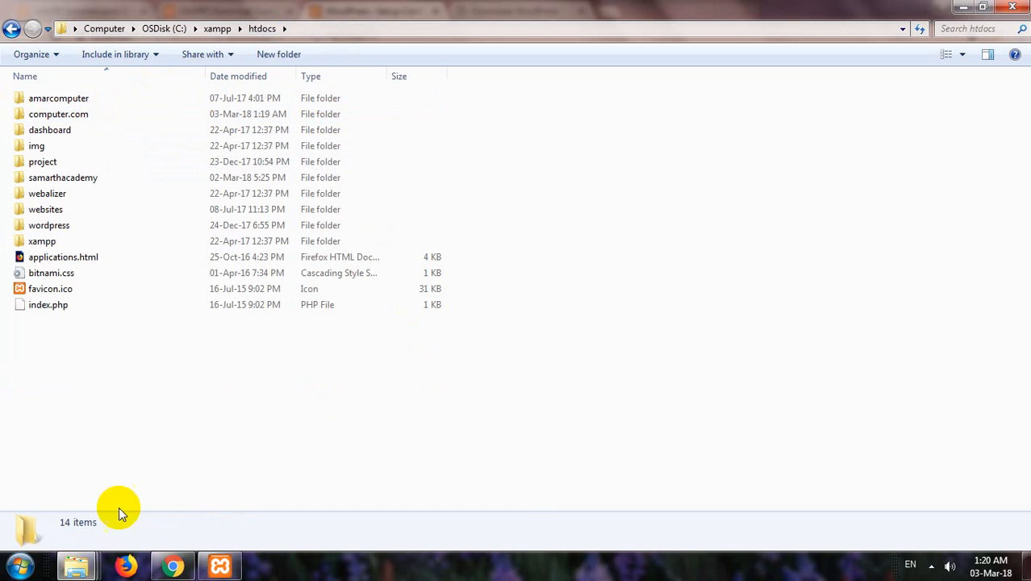
{"action": "left_click", "coordinate": [173, 566]}
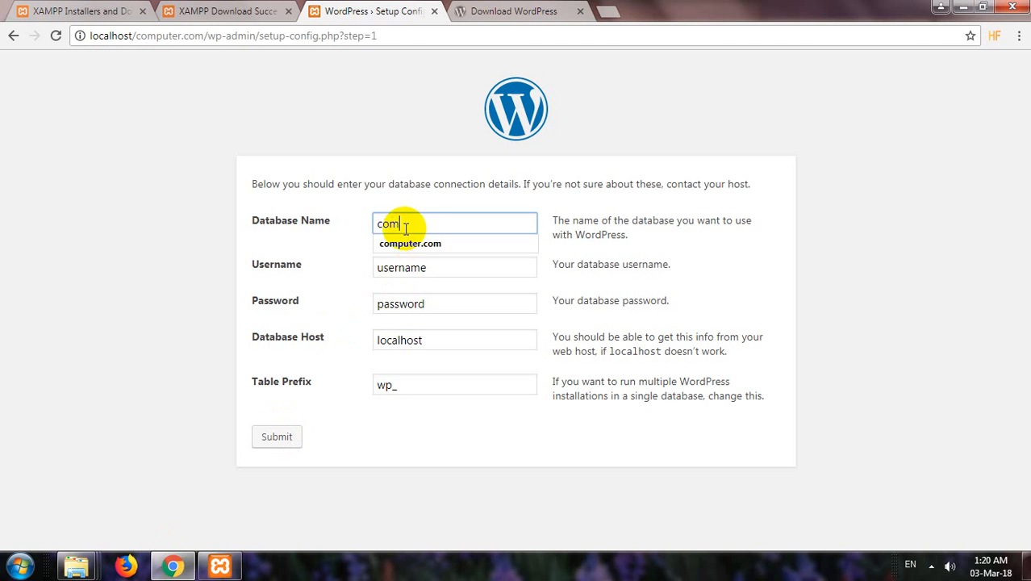
Paste computer.com as the database name, enter username admin1, clear the password, and submit.
{"action": "left_click_drag", "start_coordinate": [403, 224], "coordinate": [373, 223]}
{"action": "right_click", "coordinate": [385, 231]}
{"action": "left_click", "coordinate": [411, 275]}
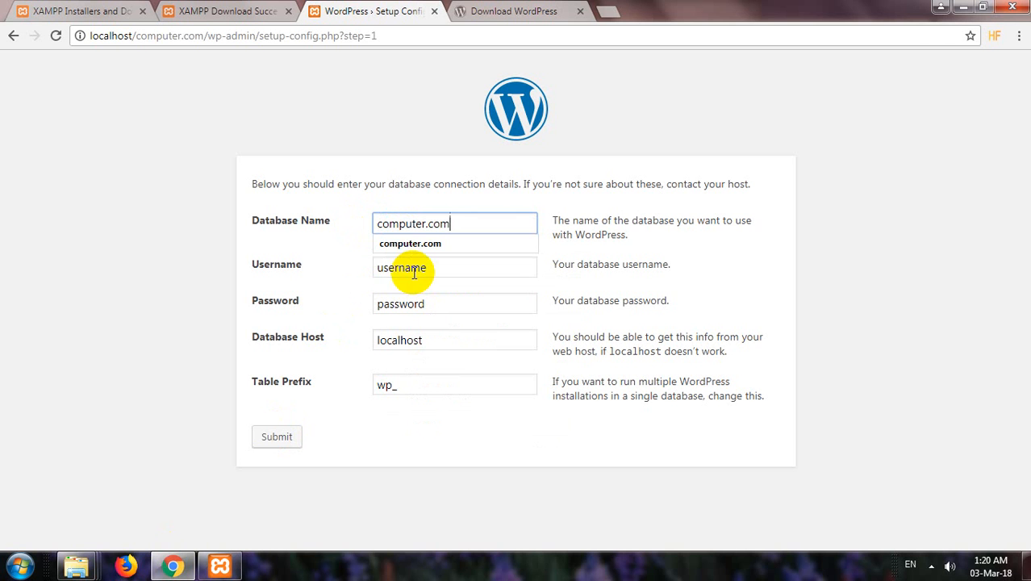
{"action": "left_click", "coordinate": [350, 239]}
{"action": "left_click_drag", "start_coordinate": [424, 272], "coordinate": [339, 270]}
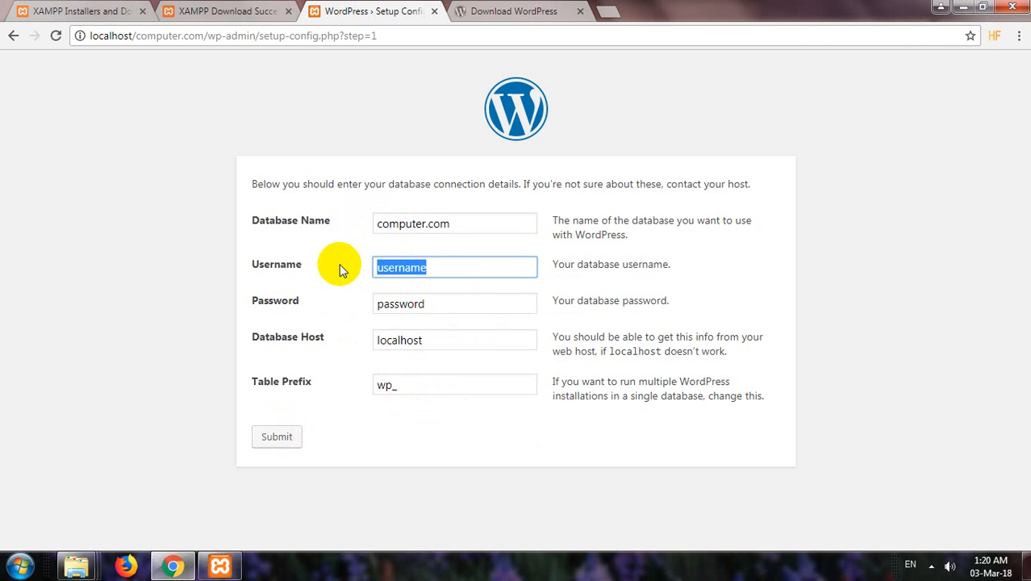
{"action": "type", "text": "ad"}
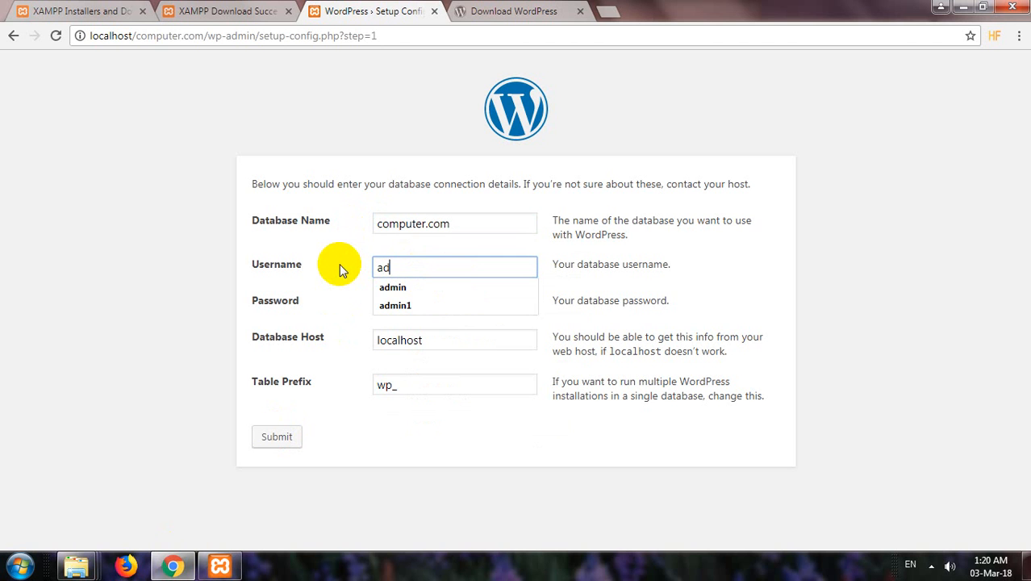
{"action": "left_click", "coordinate": [395, 305]}
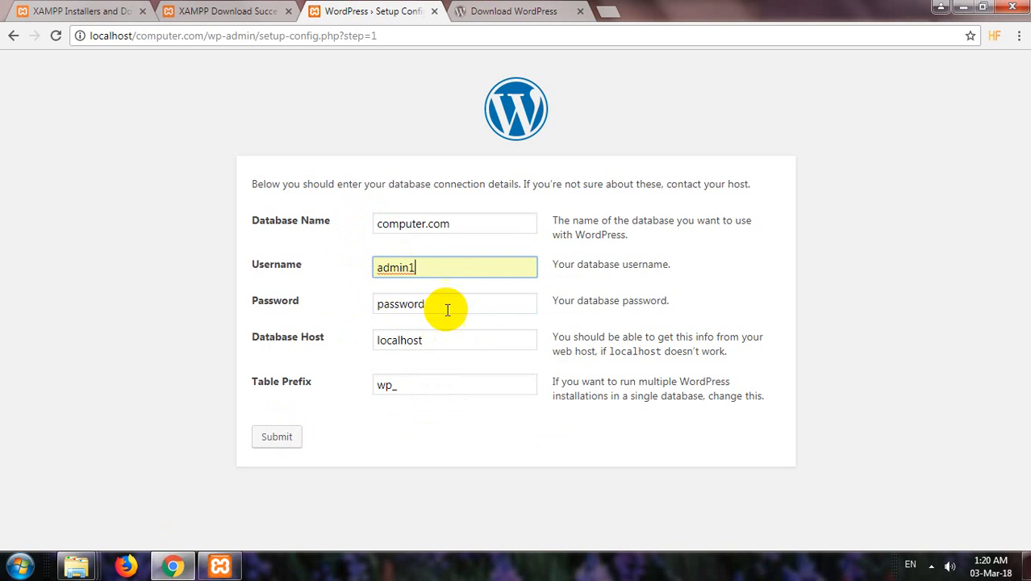
{"action": "left_click_drag", "start_coordinate": [447, 310], "coordinate": [300, 310]}
{"action": "key", "text": "BackSpace"}
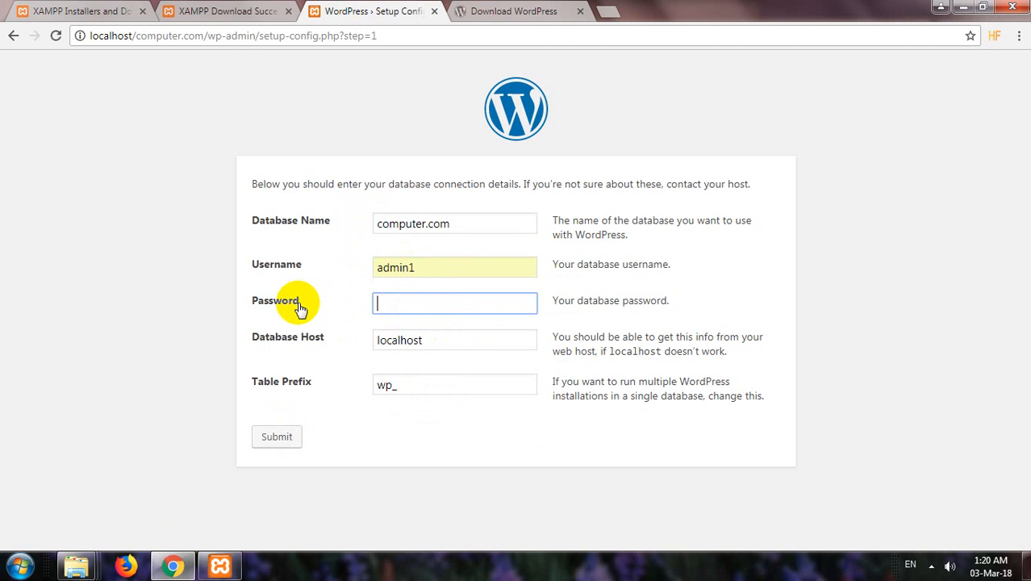
{"action": "left_click", "coordinate": [88, 280]}
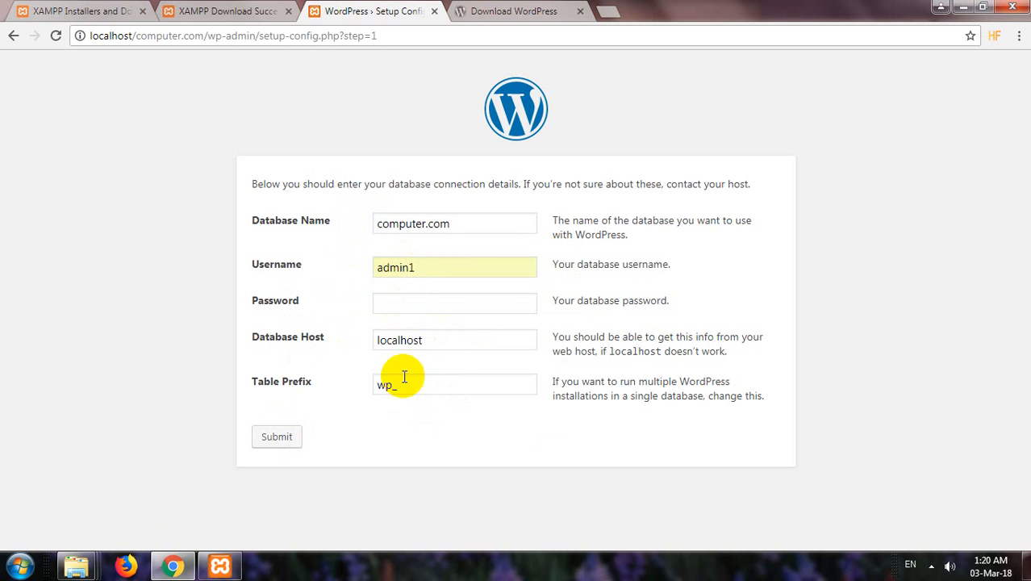
{"action": "left_click", "coordinate": [275, 438]}
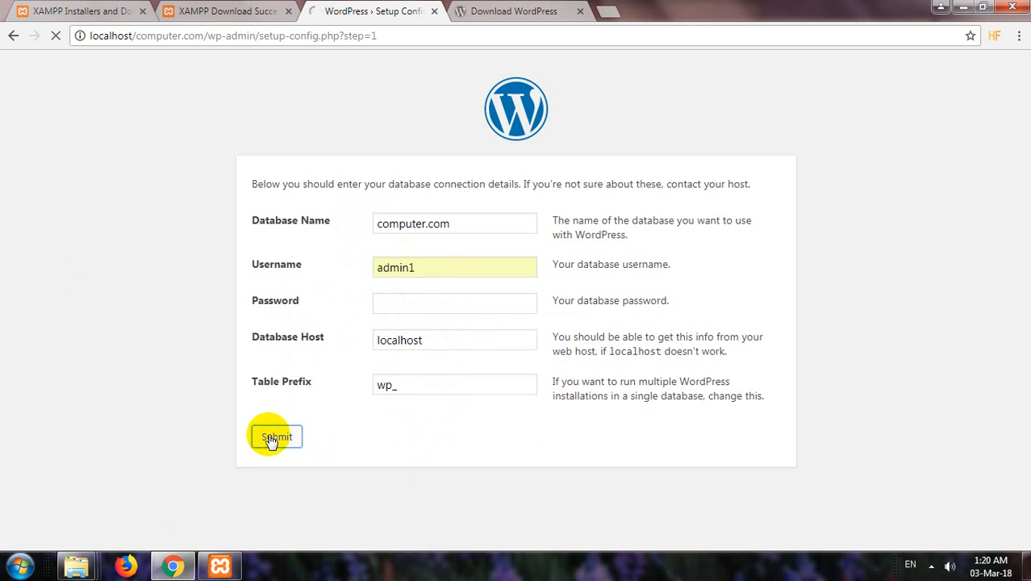
Retry the connection with username admin11 and an empty password.
{"action": "left_click", "coordinate": [276, 372]}
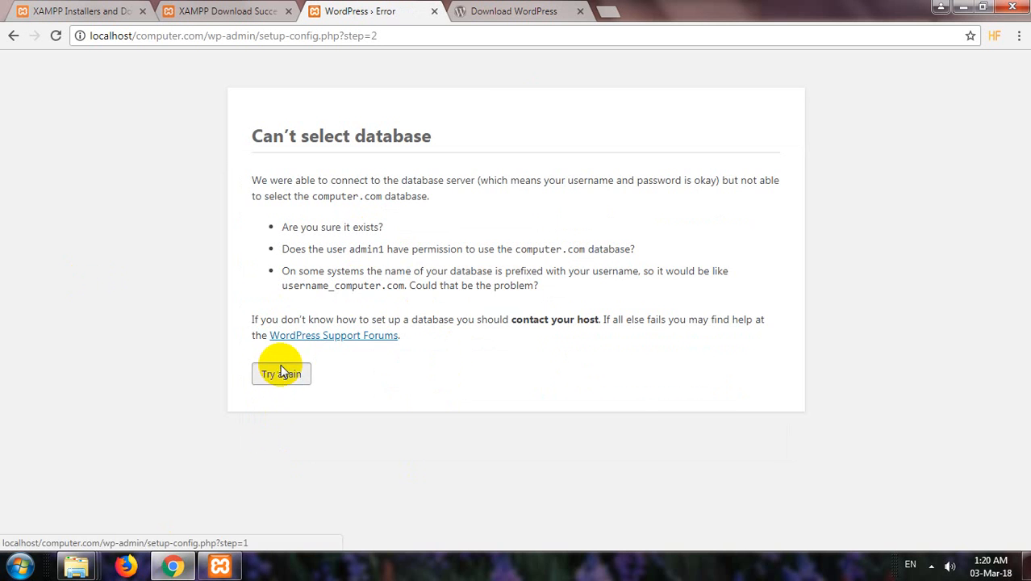
{"action": "left_click", "coordinate": [450, 268]}
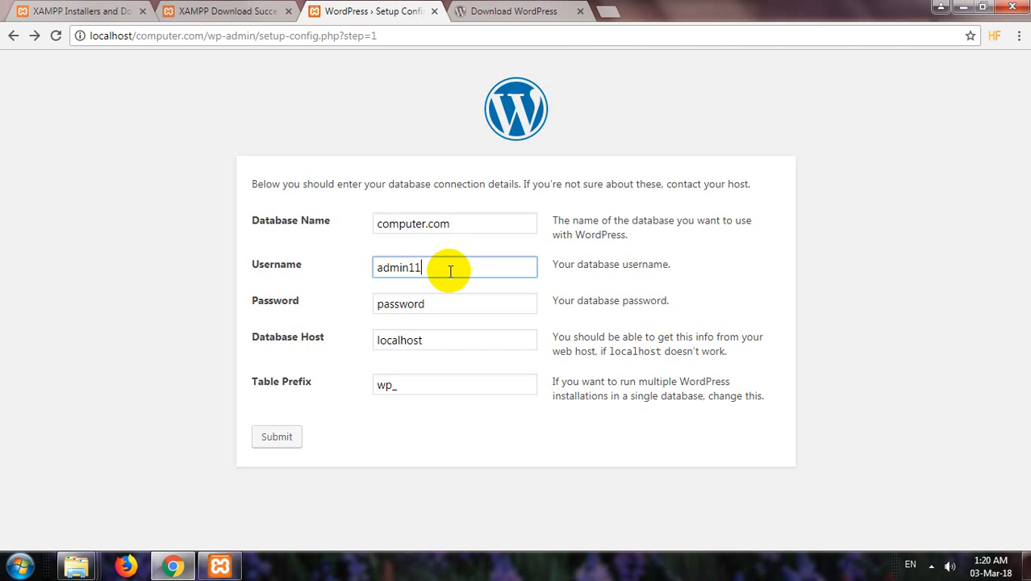
{"action": "left_click", "coordinate": [275, 440]}
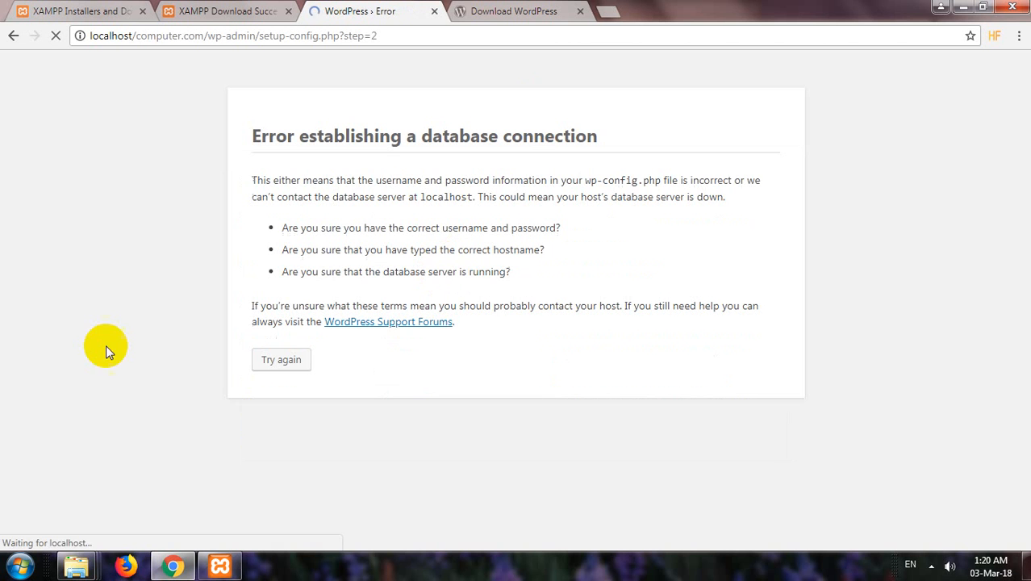
{"action": "left_click", "coordinate": [274, 363]}
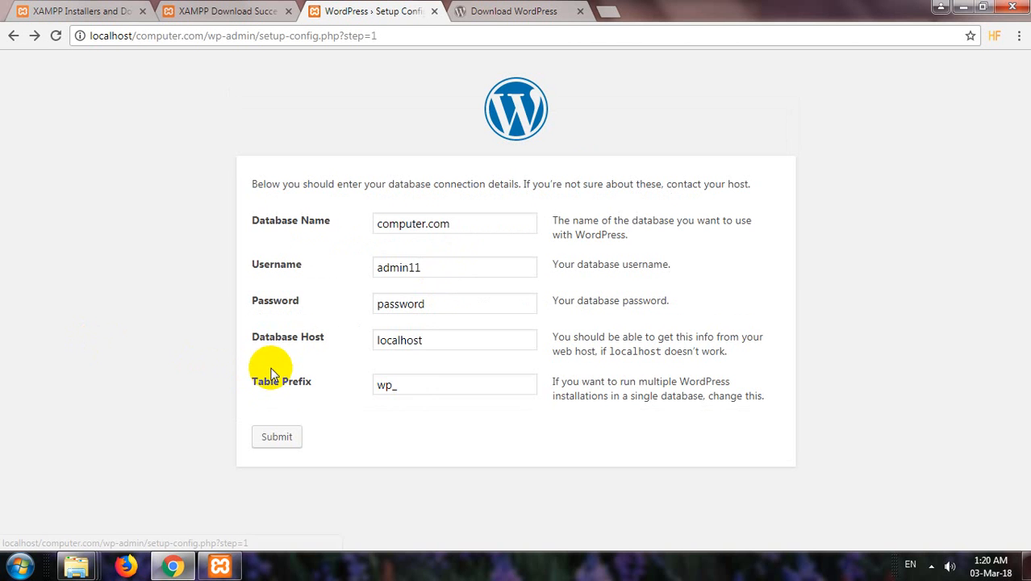
{"action": "left_click_drag", "start_coordinate": [437, 344], "coordinate": [338, 338]}
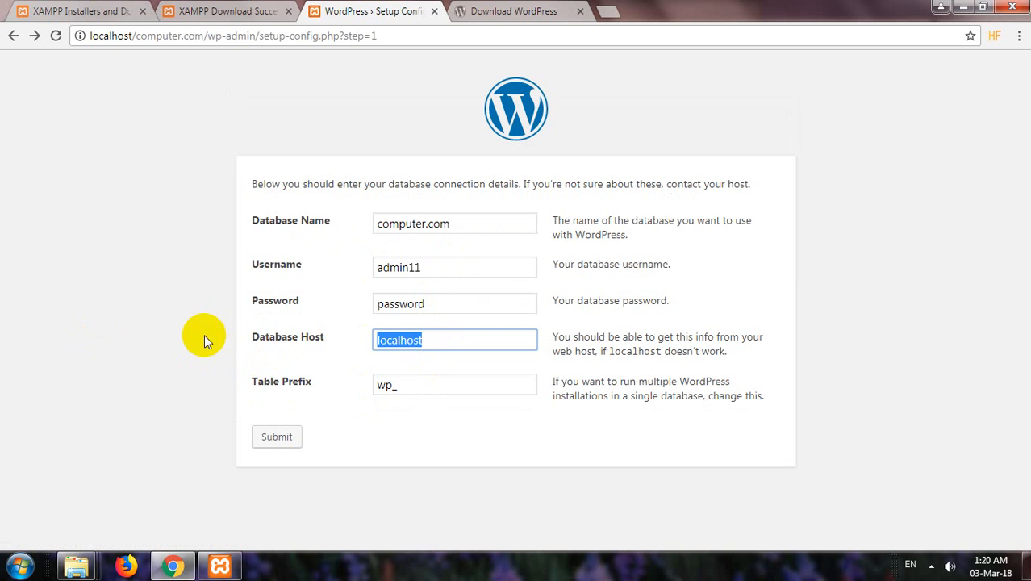
{"action": "left_click", "coordinate": [480, 226]}
{"action": "left_click", "coordinate": [462, 266]}
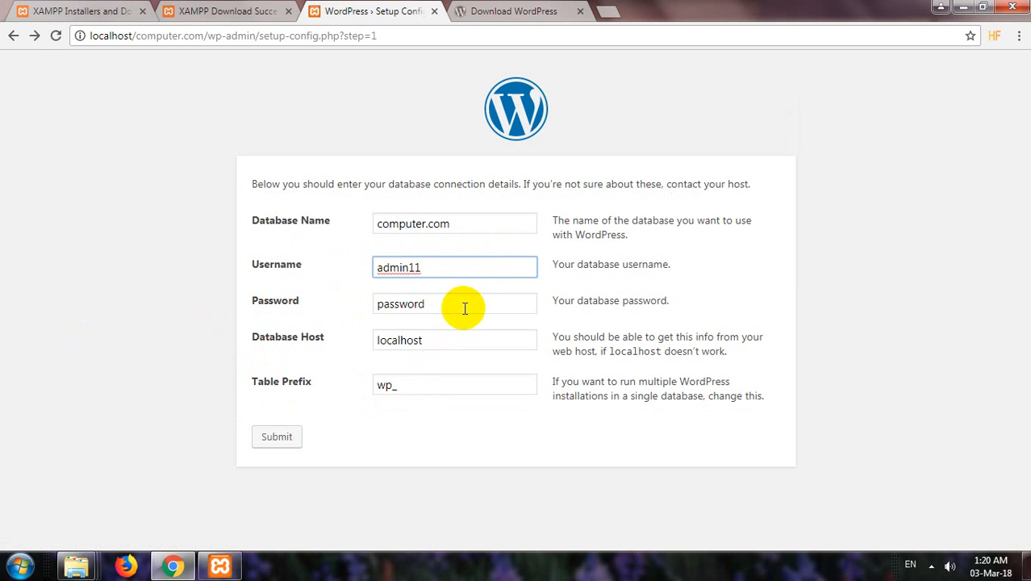
{"action": "double_click", "coordinate": [462, 305]}
{"action": "key", "text": "BackSpace"}
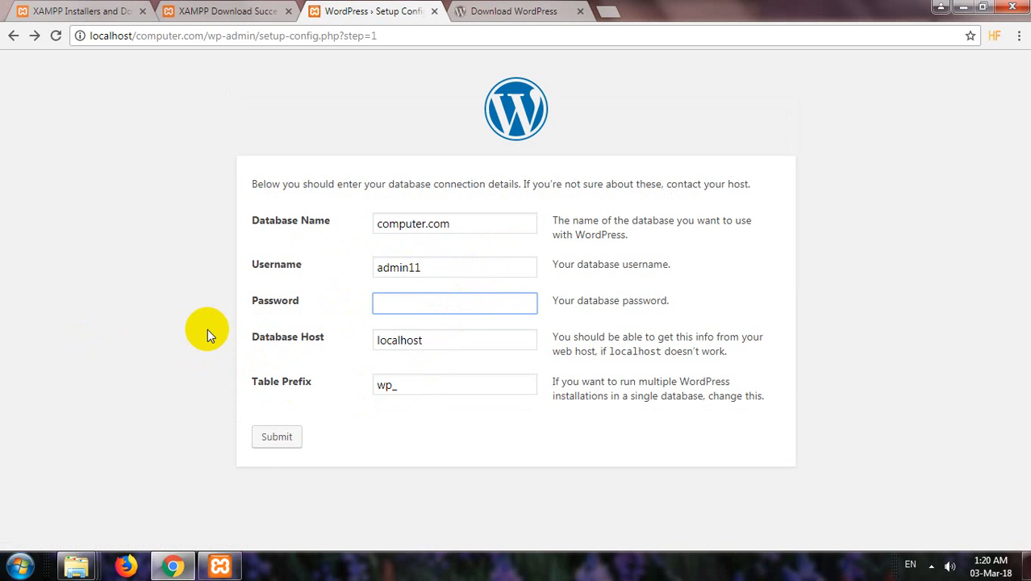
{"action": "left_click", "coordinate": [269, 438]}
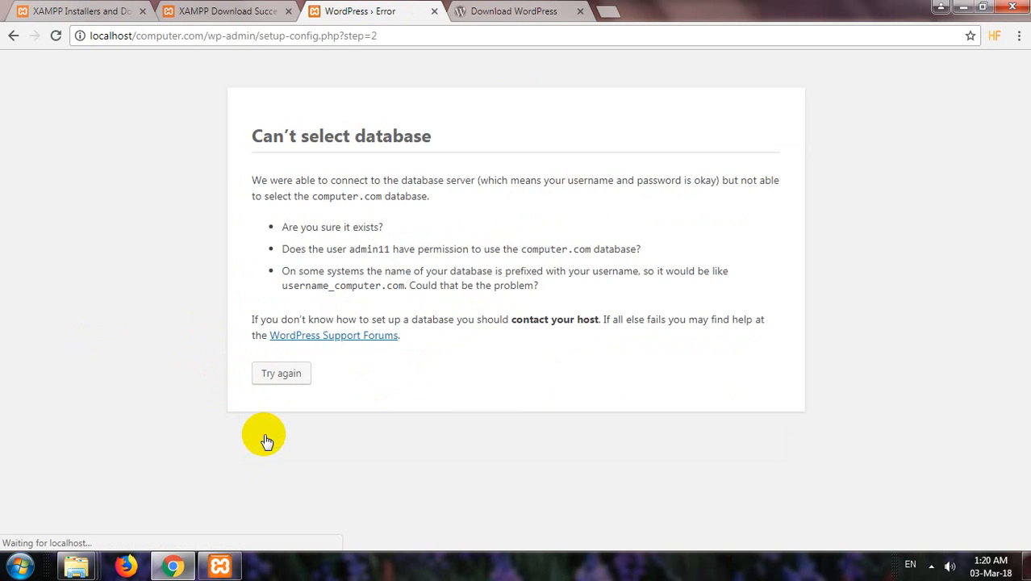
Reconnect with username root and no password, then run the installation.
{"action": "left_click", "coordinate": [280, 382]}
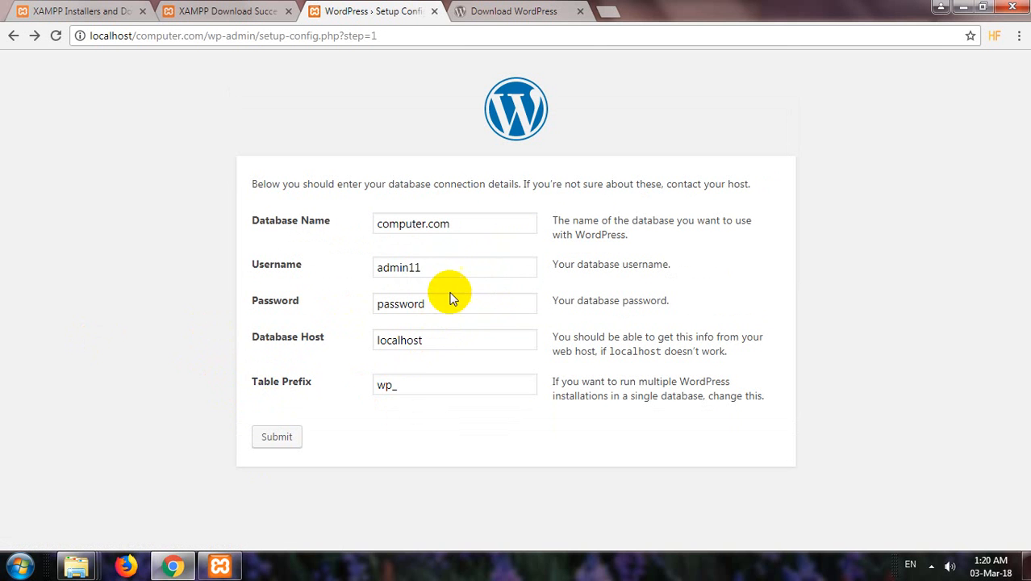
{"action": "left_click_drag", "start_coordinate": [449, 274], "coordinate": [256, 283]}
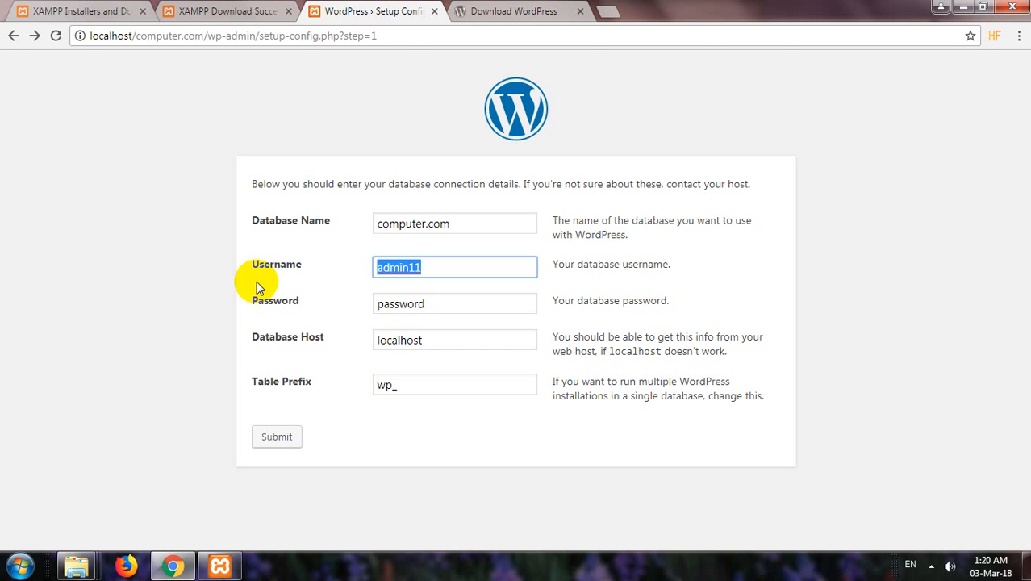
{"action": "type", "text": "root"}
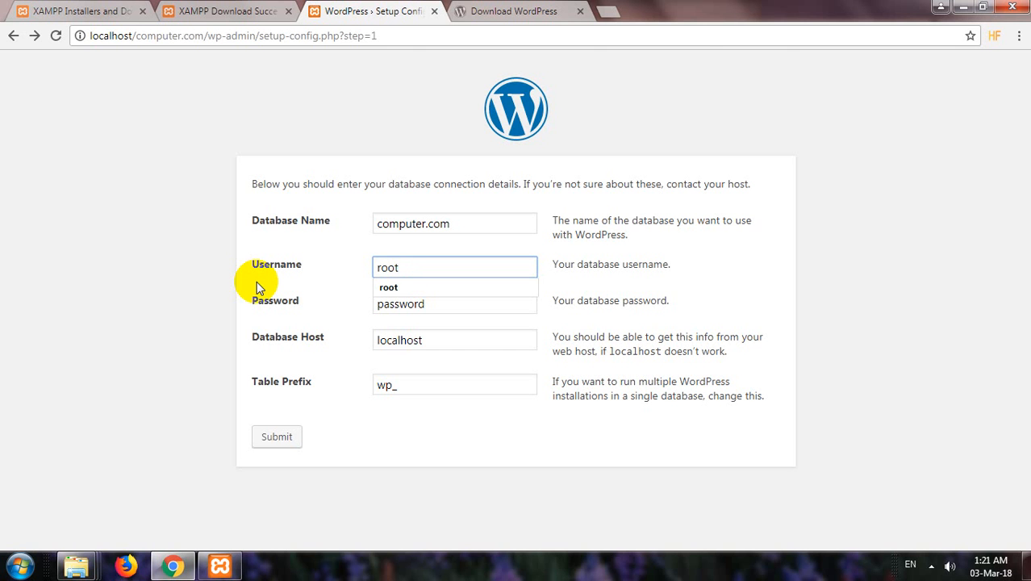
{"action": "double_click", "coordinate": [445, 300]}
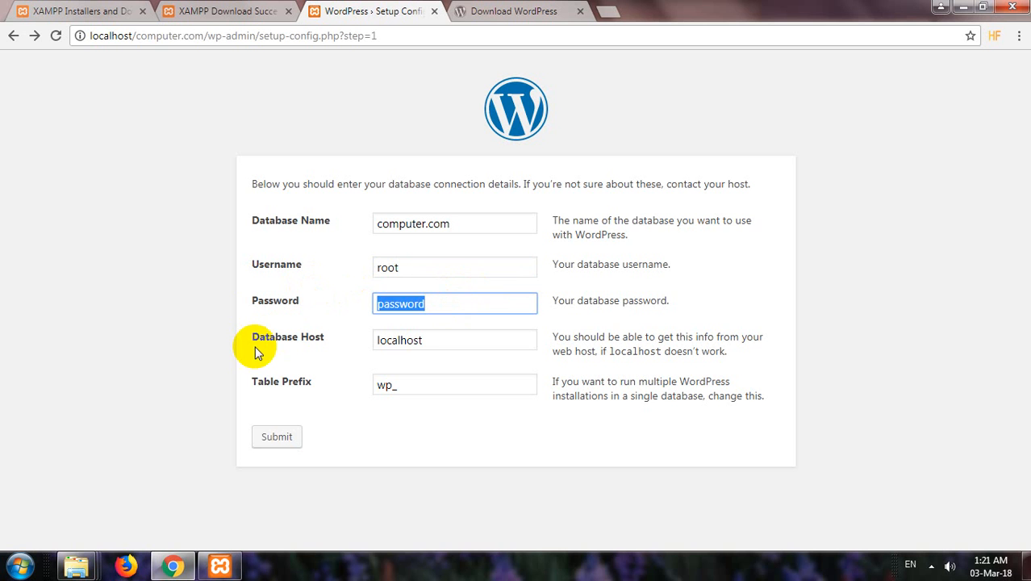
{"action": "key", "text": "BackSpace"}
{"action": "left_click", "coordinate": [271, 439]}
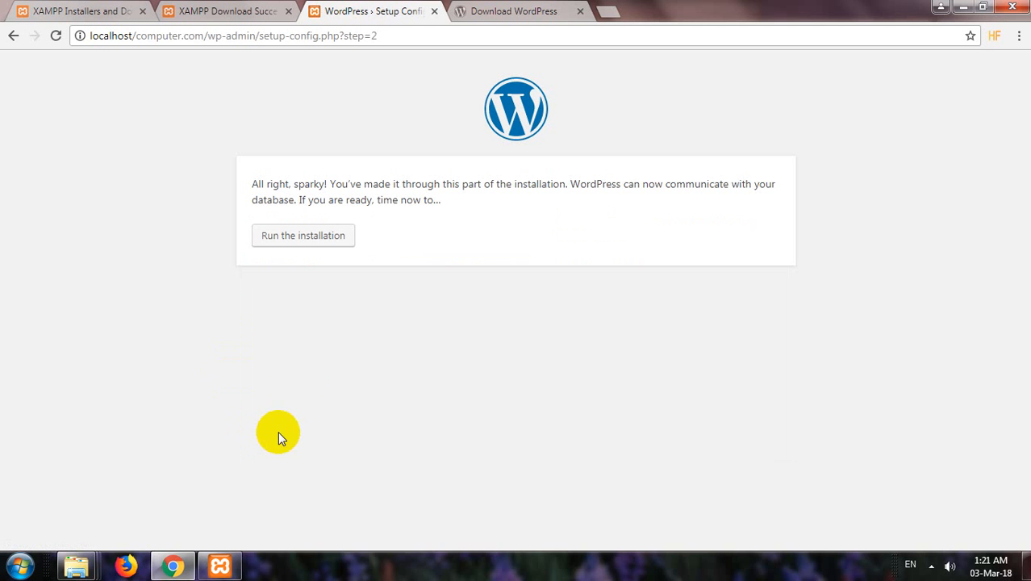
{"action": "left_click", "coordinate": [289, 242]}
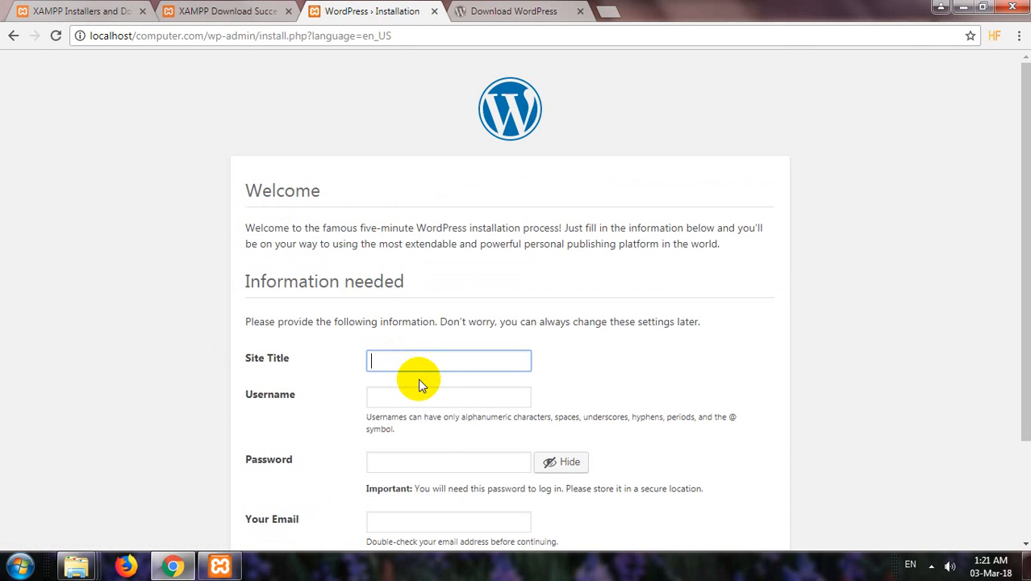
Enter site title 'Computer' and admin username 'computer'.
{"action": "scroll", "coordinate": [418, 371], "scroll_direction": "down", "scroll_amount": 2}
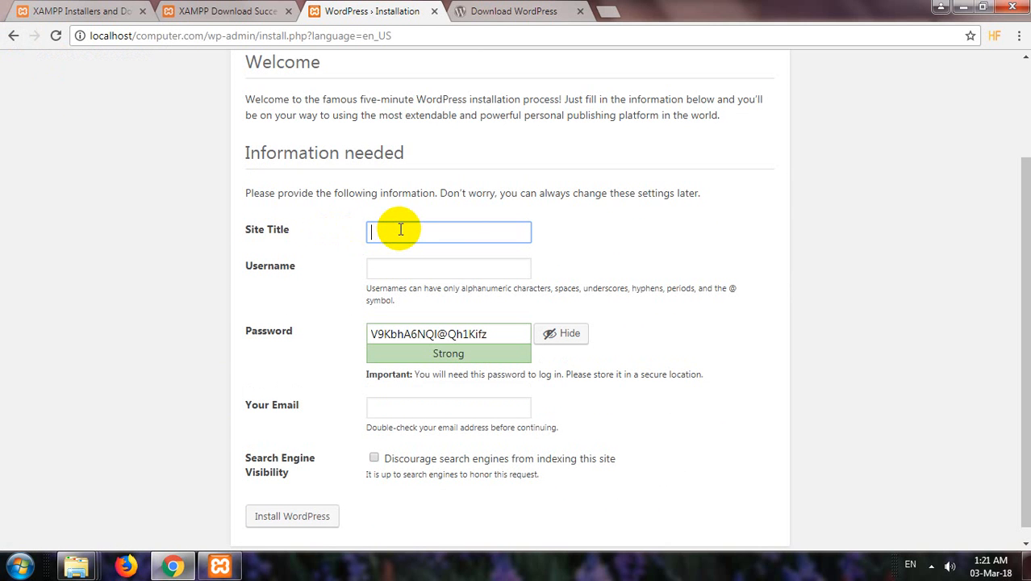
{"action": "type", "text": "Computer"}
{"action": "left_click", "coordinate": [416, 270]}
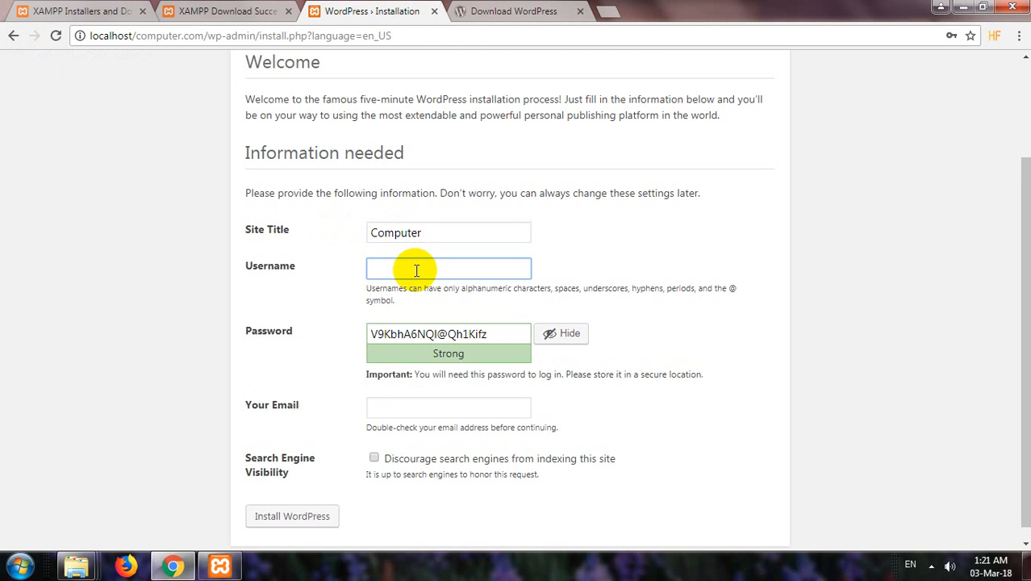
{"action": "scroll", "coordinate": [416, 269], "scroll_direction": "down", "scroll_amount": 1}
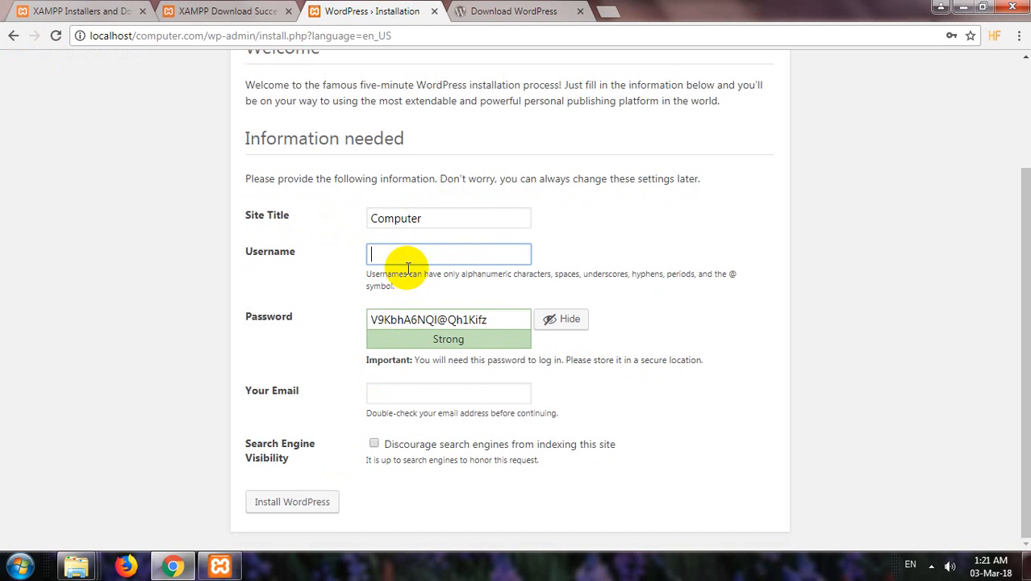
{"action": "type", "text": "computer"}
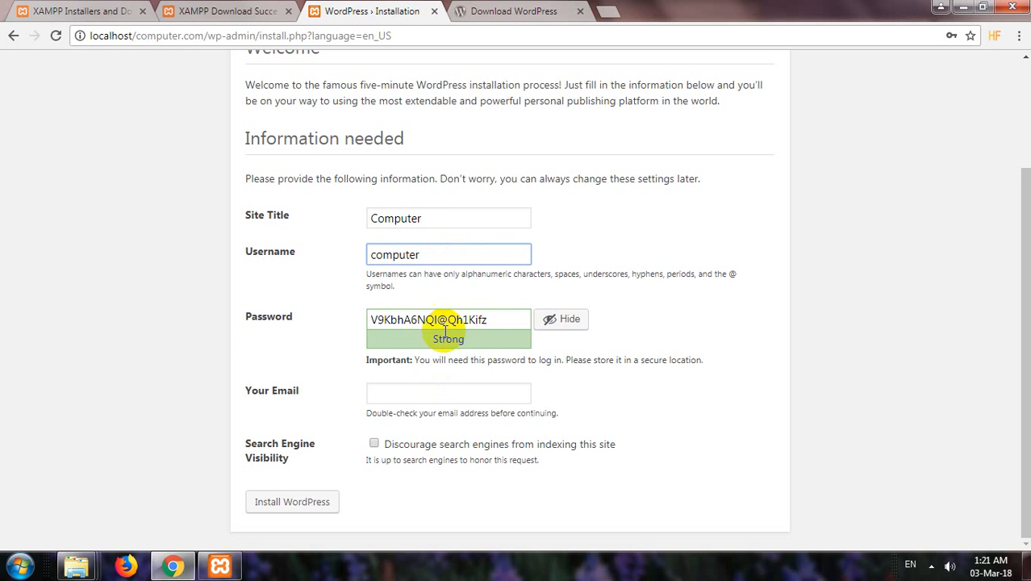
Set a weak admin password, confirm its use, fill in the e-mail, and install WordPress.
{"action": "triple_click", "coordinate": [448, 320]}
{"action": "type", "text": "123456"}
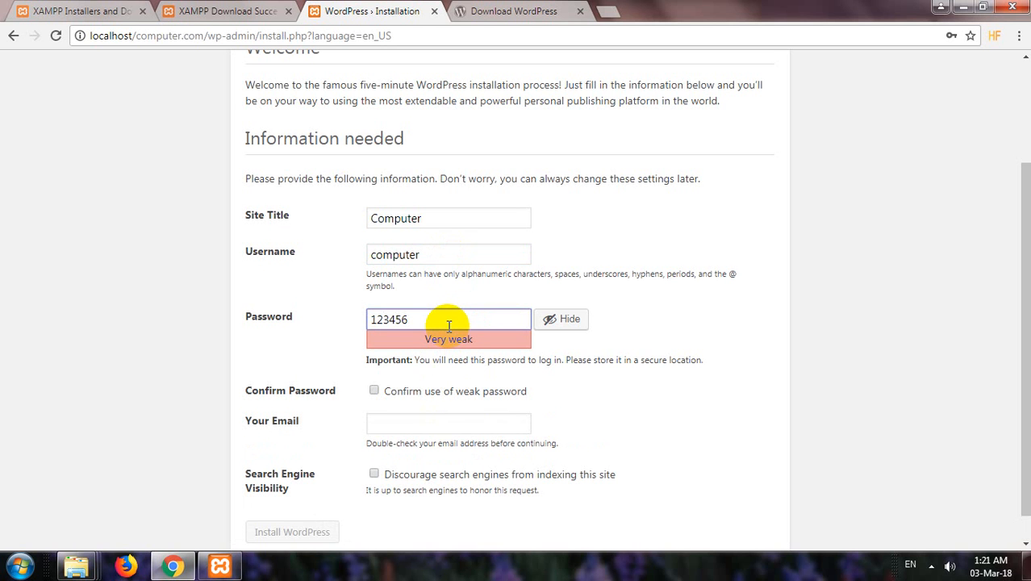
{"action": "left_click", "coordinate": [374, 391]}
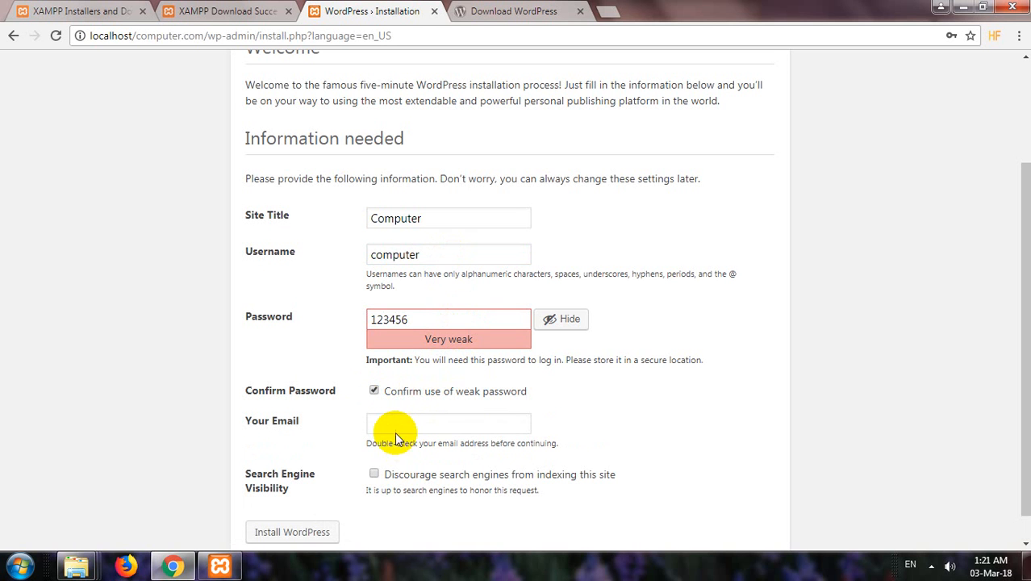
{"action": "left_click", "coordinate": [392, 425]}
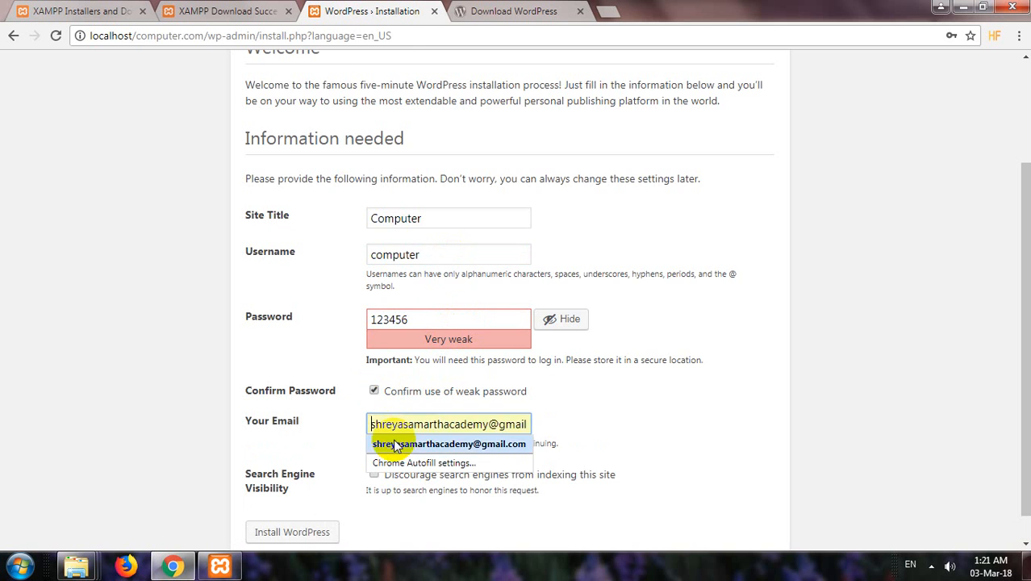
{"action": "left_click", "coordinate": [395, 444]}
{"action": "scroll", "coordinate": [617, 442], "scroll_direction": "down", "scroll_amount": 1}
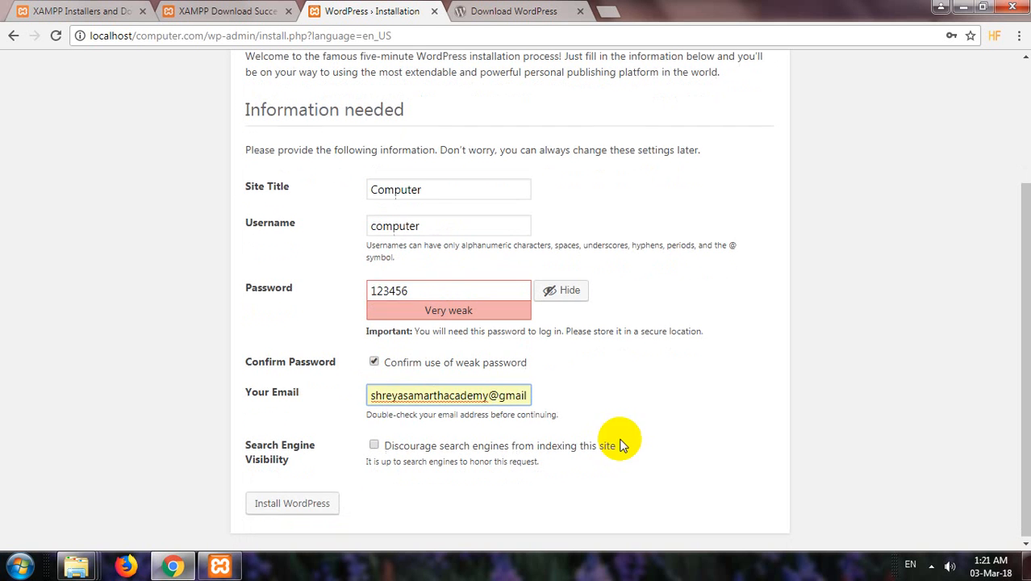
{"action": "left_click", "coordinate": [311, 510]}
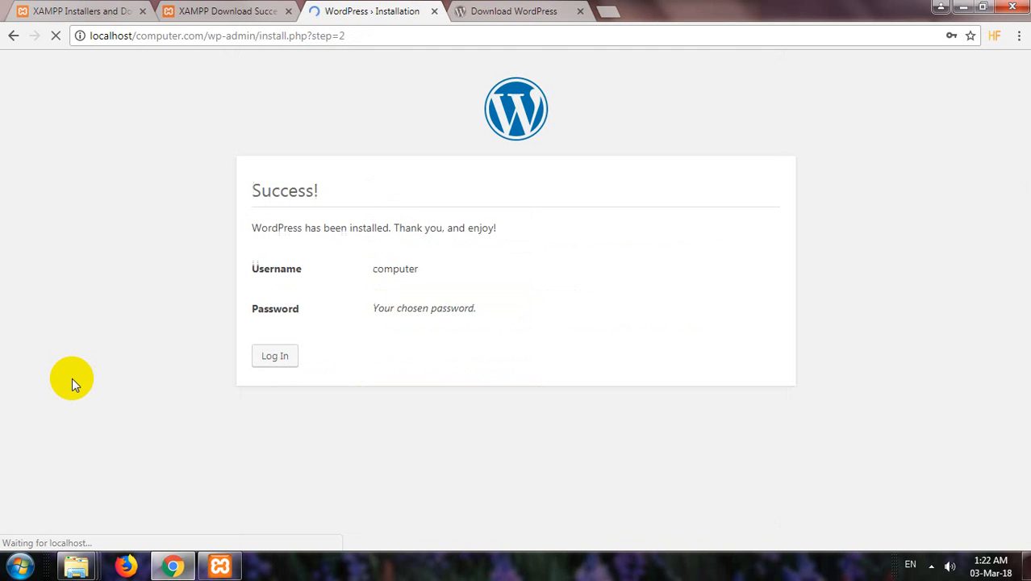
Go to the login page from the Success! screen.
{"action": "left_click", "coordinate": [275, 359]}
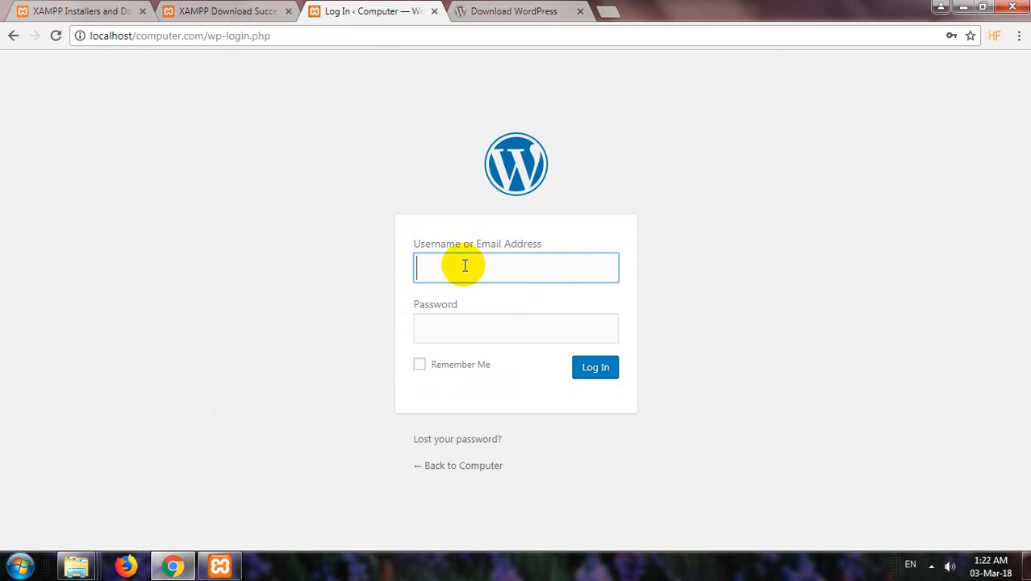
Attempt to log in as 'root' with the password, which is rejected as invalid.
{"action": "type", "text": "computer"}
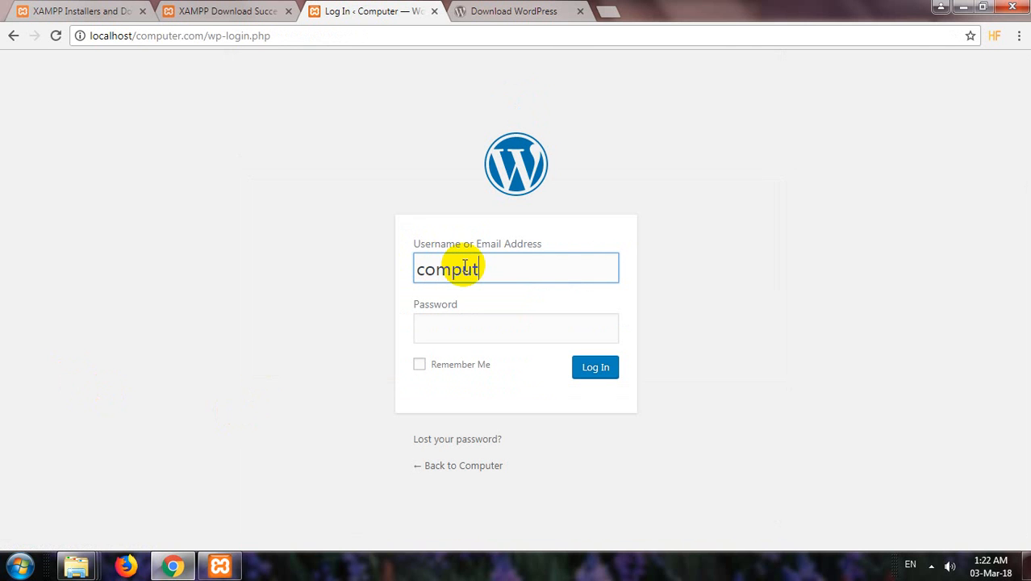
{"action": "key", "text": "BackSpace"}
{"action": "key", "text": "BackSpace"}
{"action": "key", "text": "BackSpace"}
{"action": "key", "text": "BackSpace"}
{"action": "key", "text": "BackSpace"}
{"action": "key", "text": "BackSpace"}
{"action": "key", "text": "BackSpace"}
{"action": "key", "text": "BackSpace"}
{"action": "type", "text": "root"}
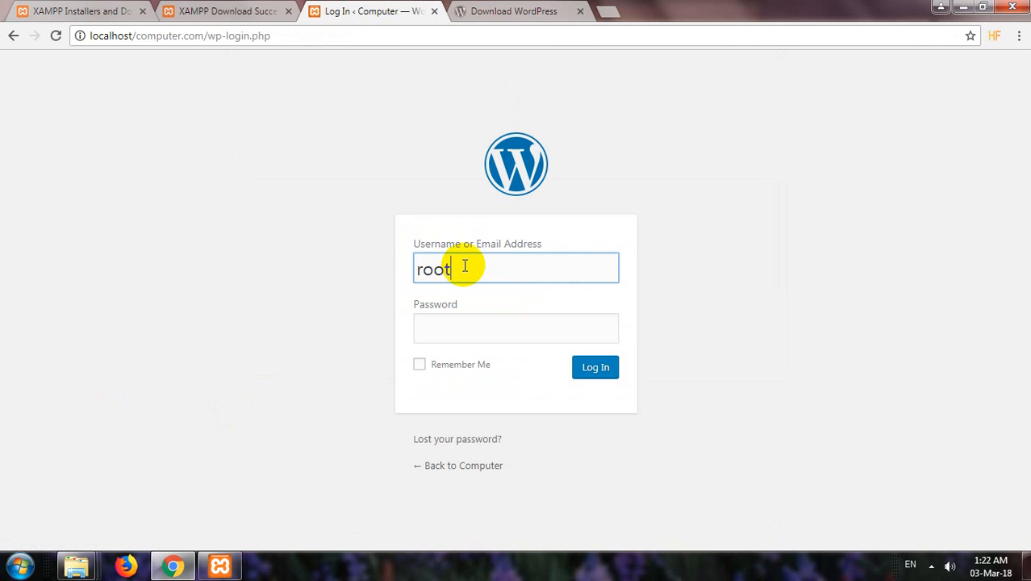
{"action": "key", "text": "Tab"}
{"action": "type", "text": "123"}
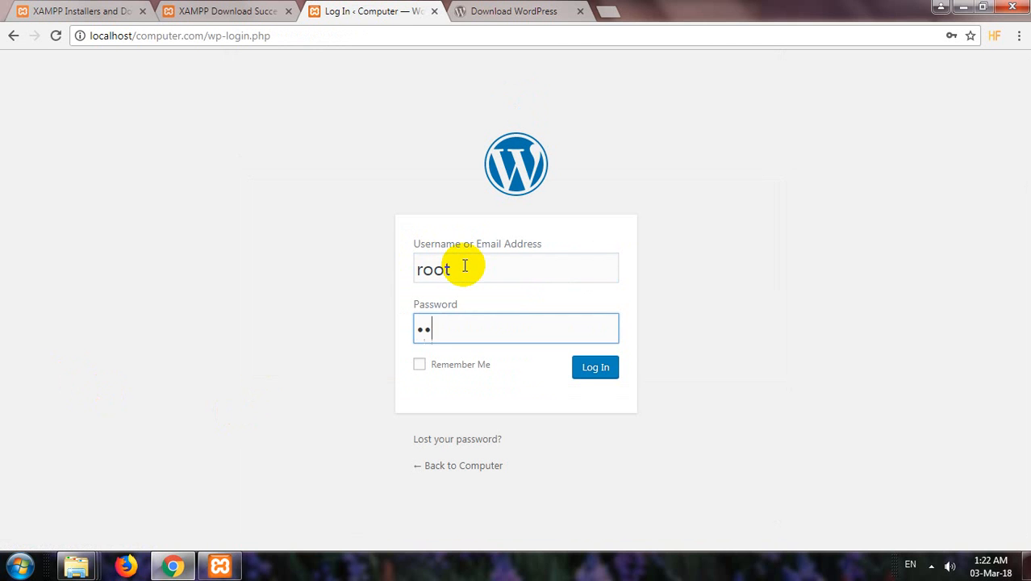
{"action": "type", "text": "456"}
{"action": "key", "text": "Return"}
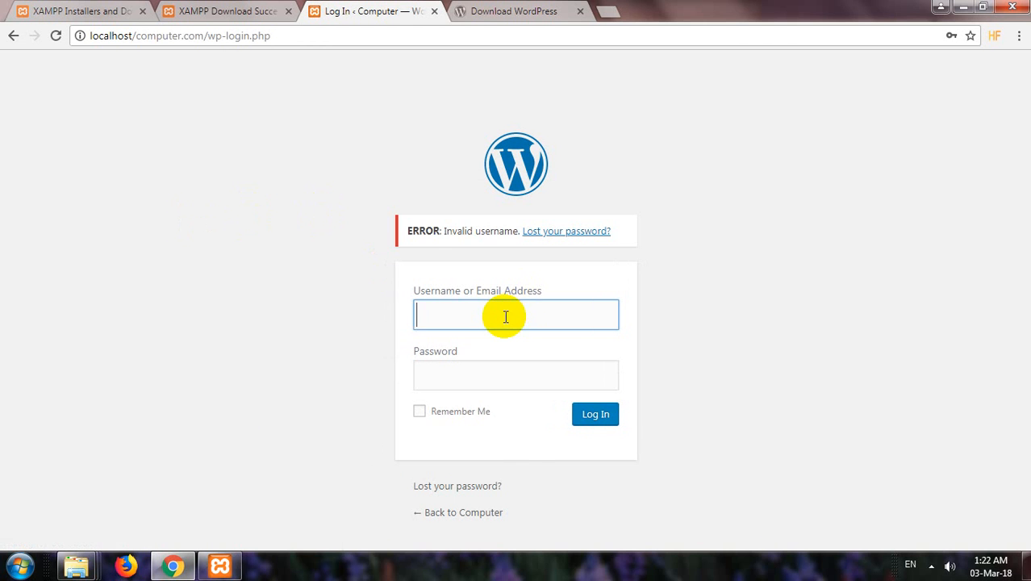
Log in with username 'computer' and its password.
{"action": "type", "text": "computer"}
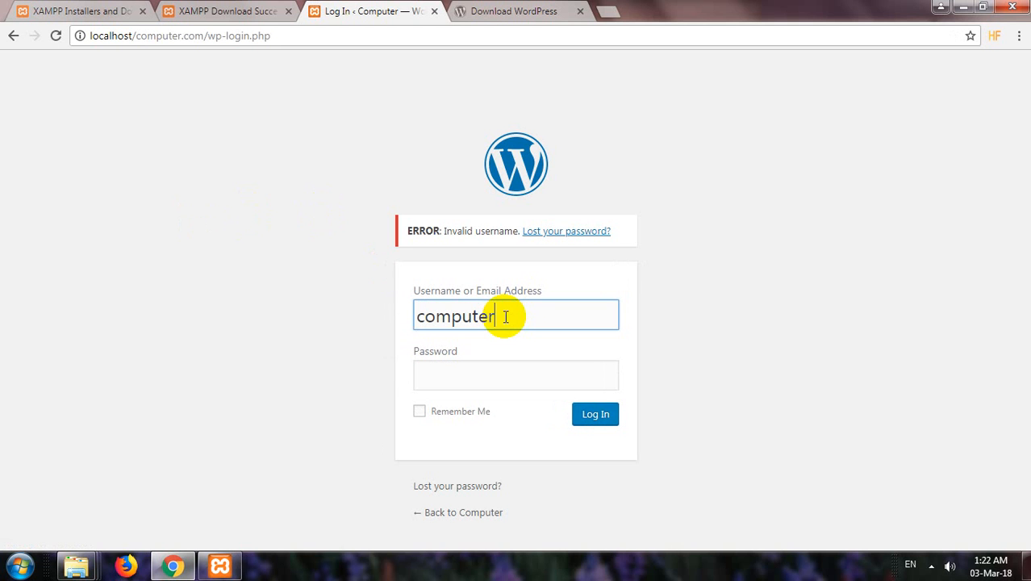
{"action": "key", "text": "Tab"}
{"action": "type", "text": "12345"}
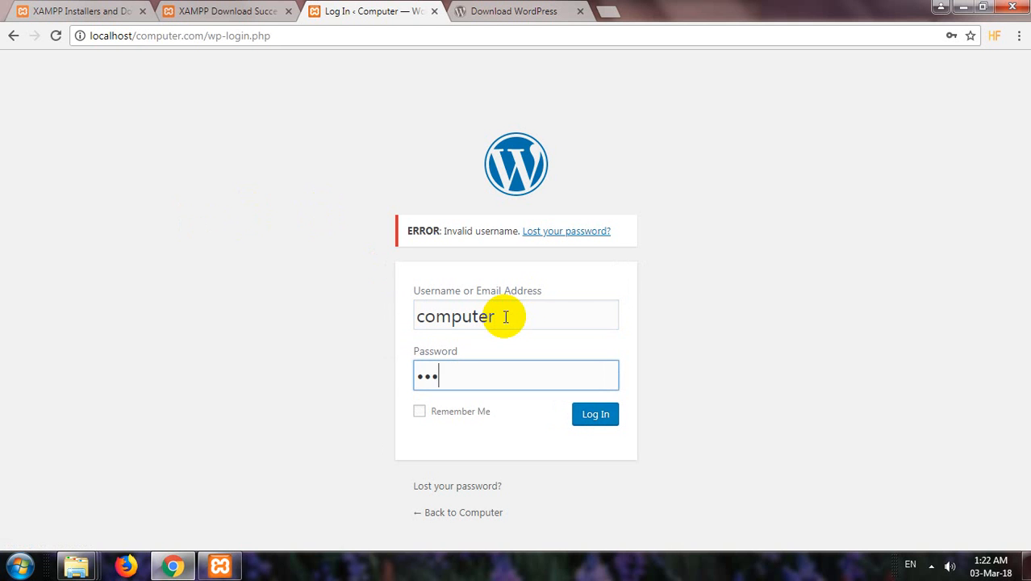
{"action": "type", "text": "6"}
{"action": "left_click", "coordinate": [599, 416]}
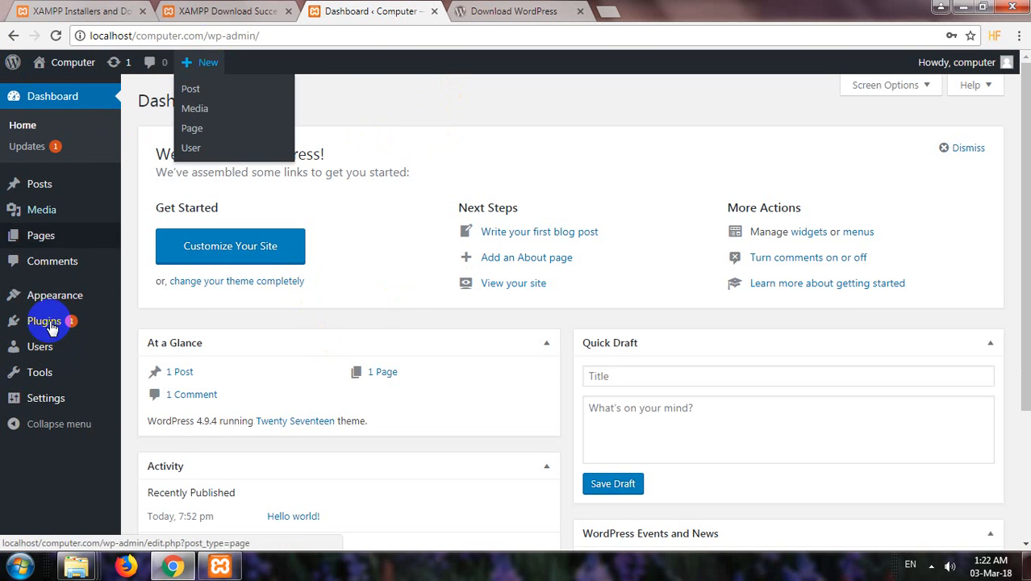
Scroll through the Dashboard showing WordPress 4.9.4 with the Twenty Seventeen theme.
{"action": "scroll", "coordinate": [444, 363], "scroll_direction": "down", "scroll_amount": 3}
{"action": "scroll", "coordinate": [425, 395], "scroll_direction": "up", "scroll_amount": 3}
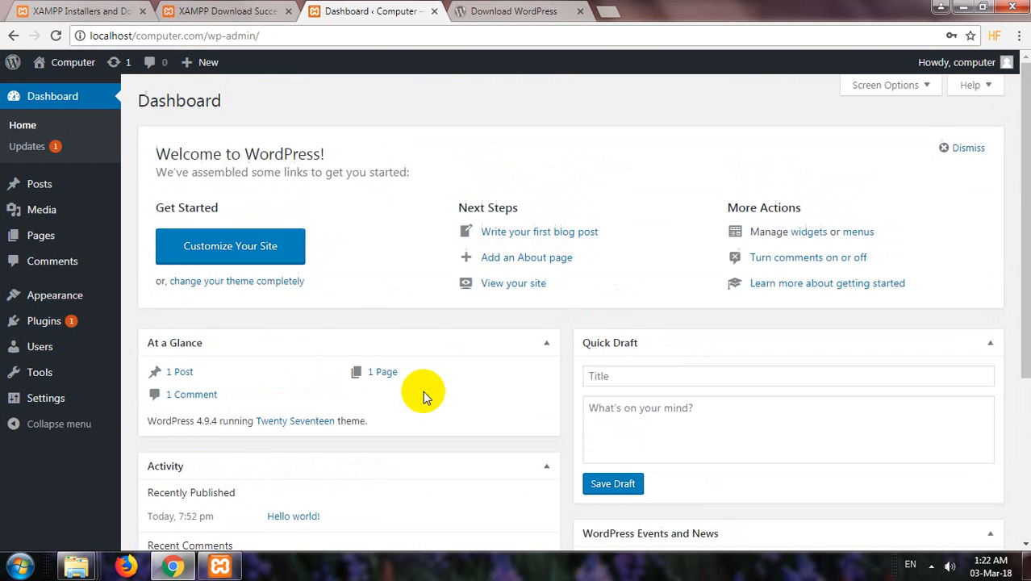